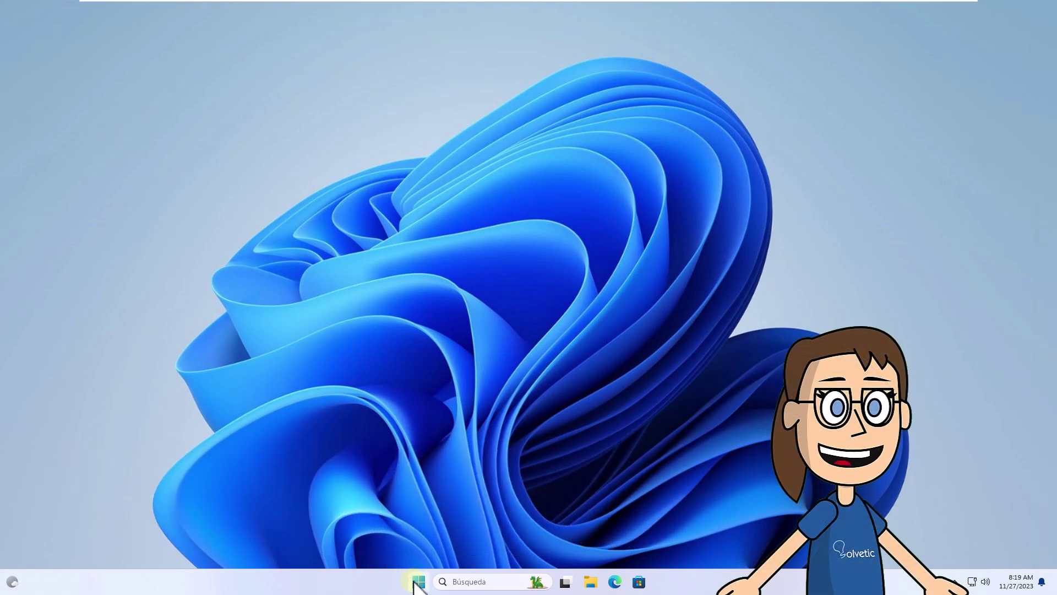
Step: Open Task Manager from the Win+X menu, look through the process list, and close it
key("super+x")
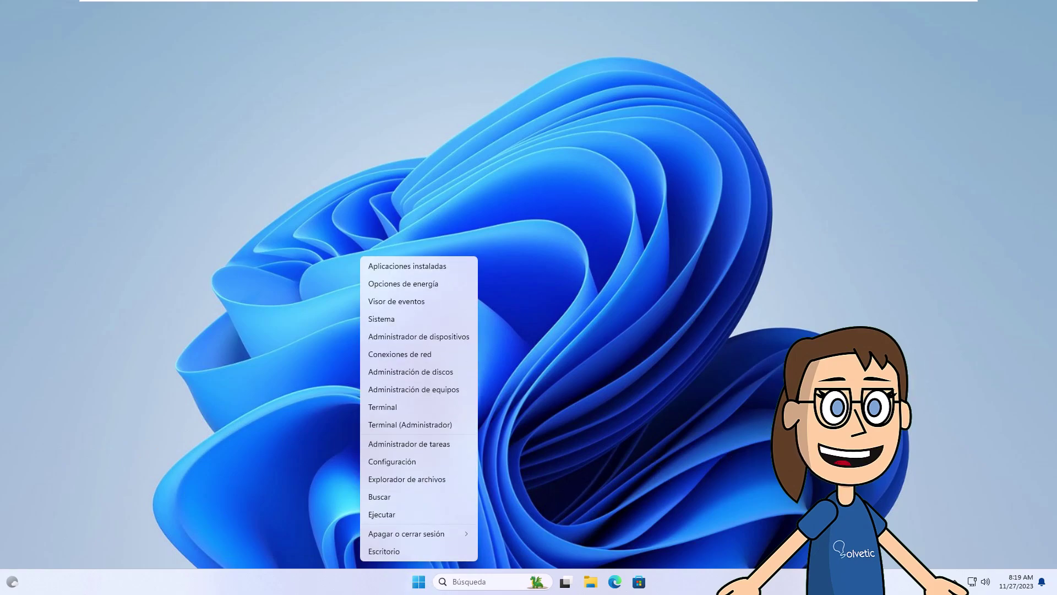
left_click(457, 444)
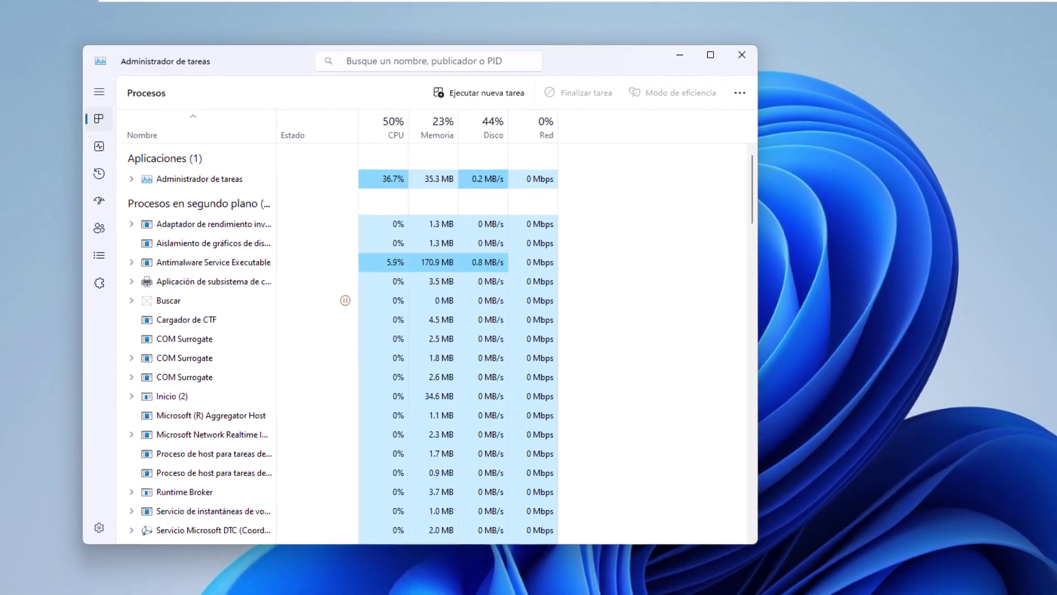
scroll(241, 426, "down", 6)
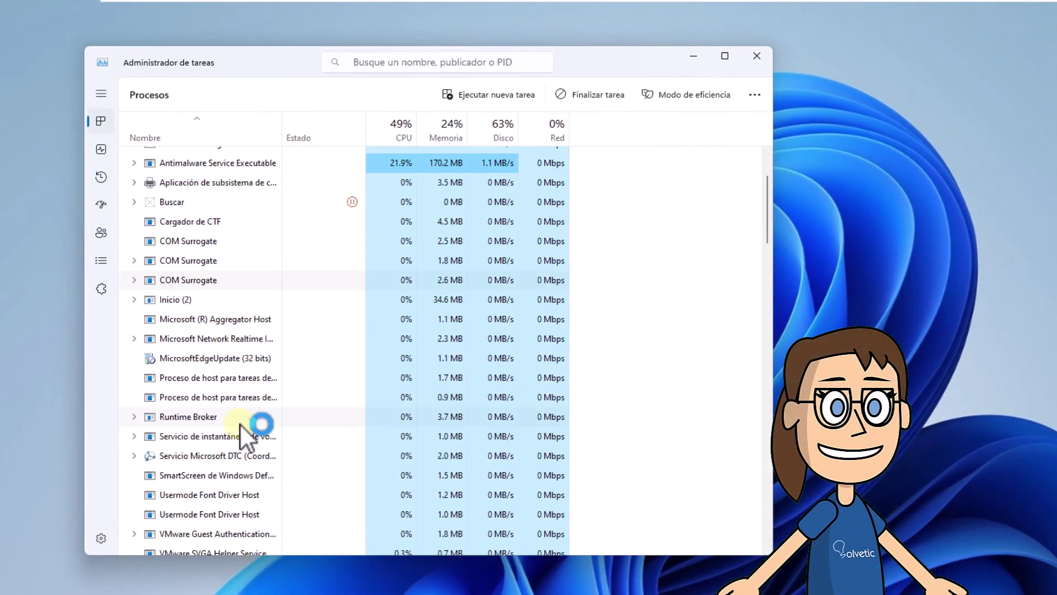
scroll(238, 432, "down", 6)
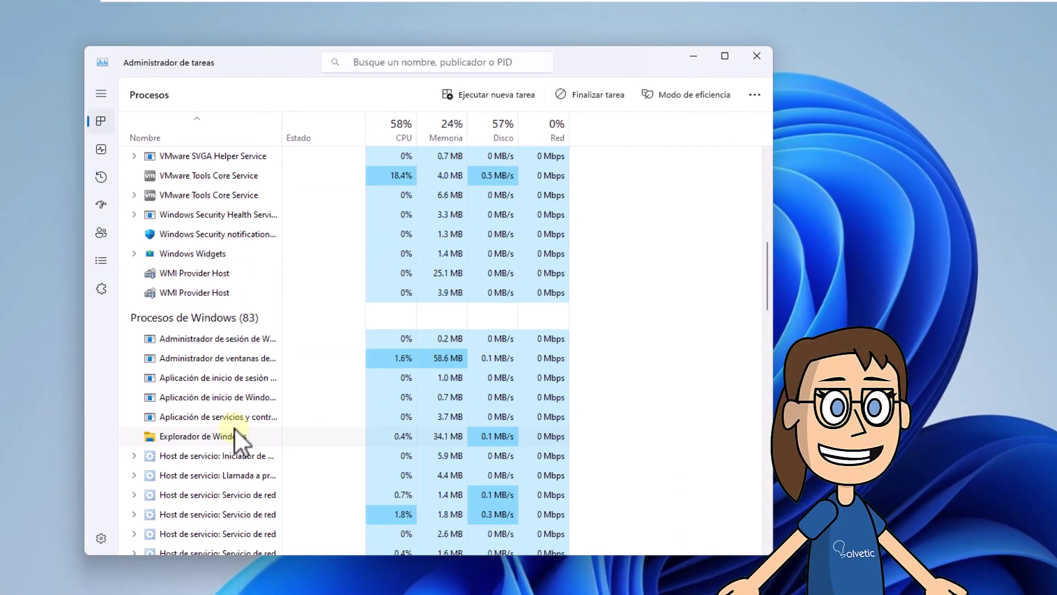
scroll(226, 442, "up", 3)
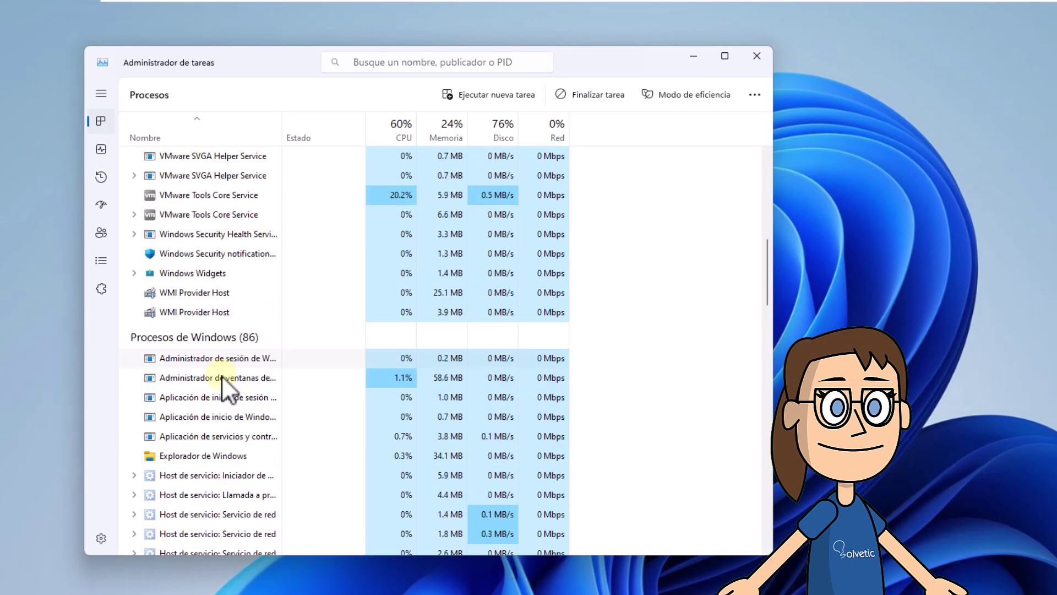
scroll(222, 375, "up", 3)
scroll(227, 381, "up", 3)
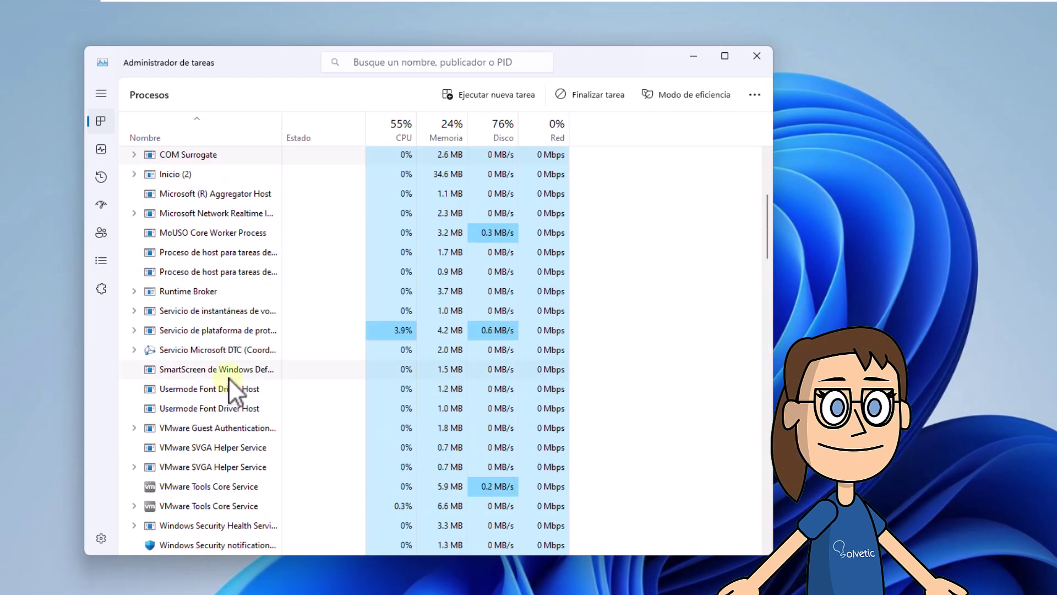
scroll(229, 378, "up", 3)
scroll(227, 378, "up", 3)
scroll(226, 378, "down", 8)
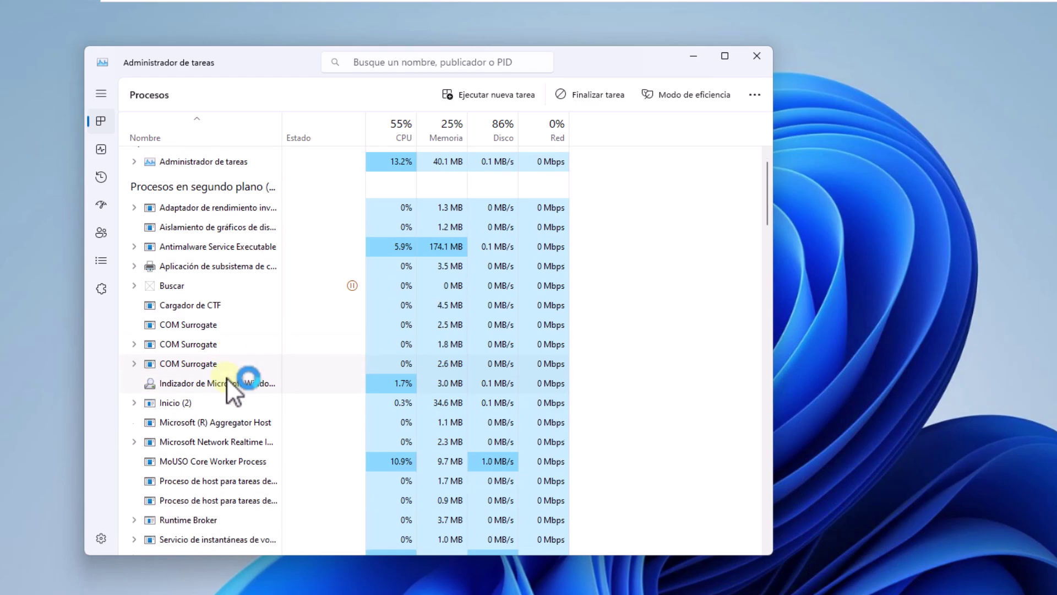
scroll(213, 441, "down", 15)
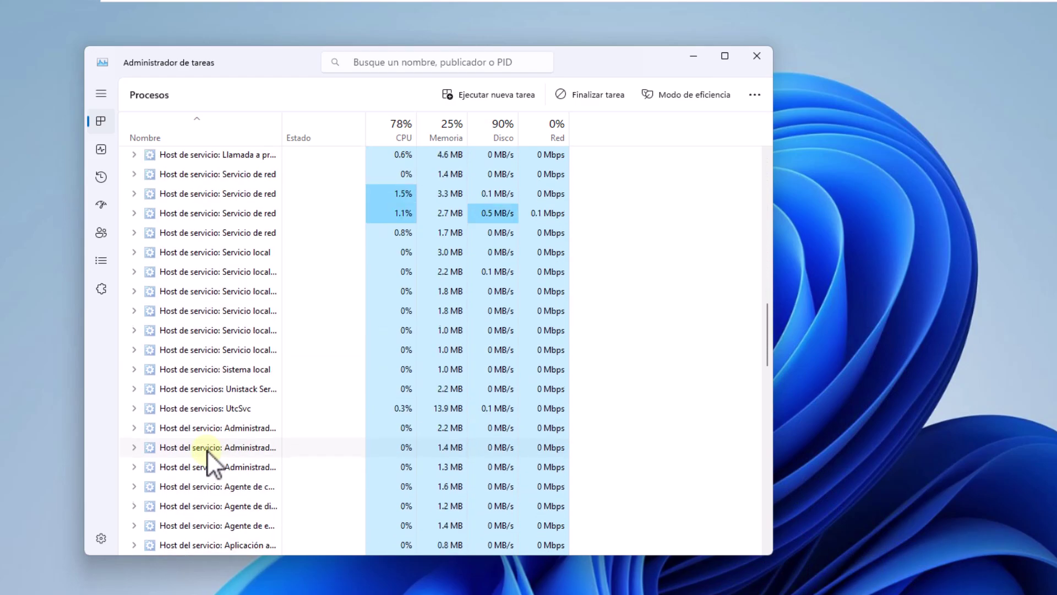
scroll(208, 453, "down", 12)
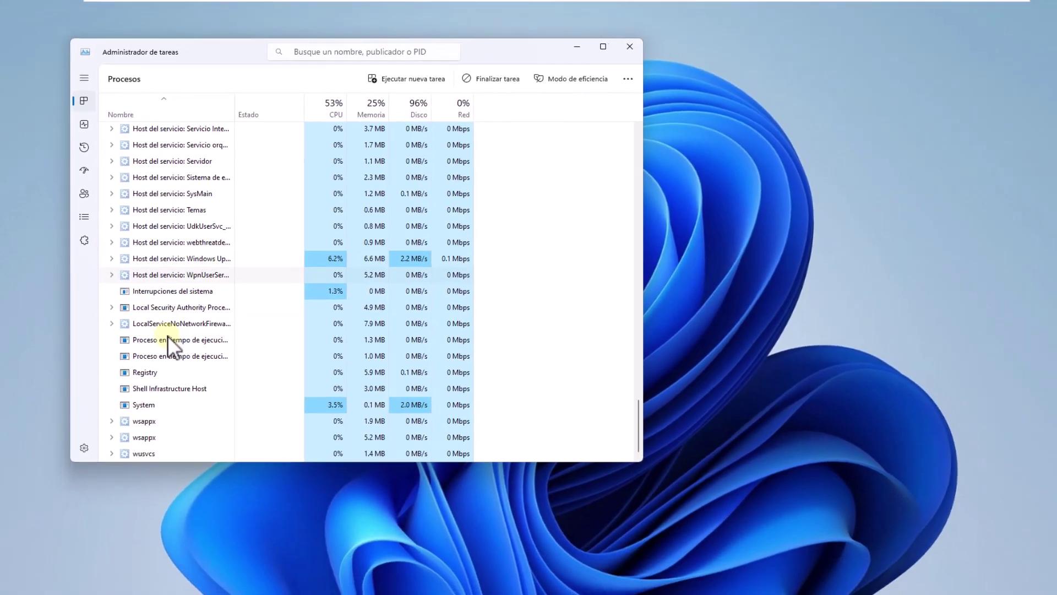
scroll(733, 334, "up", 3)
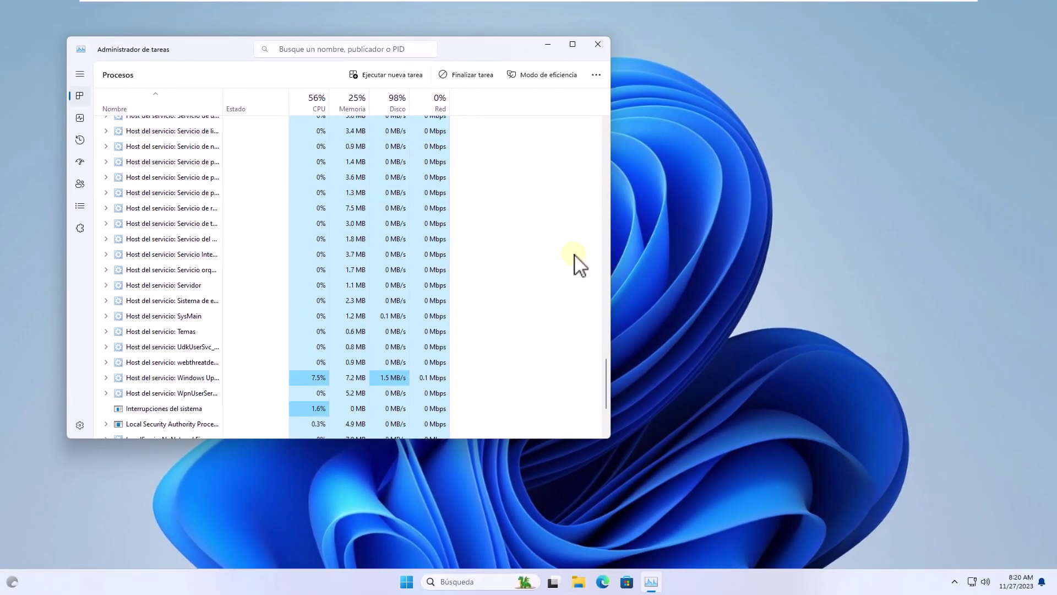
left_click(602, 45)
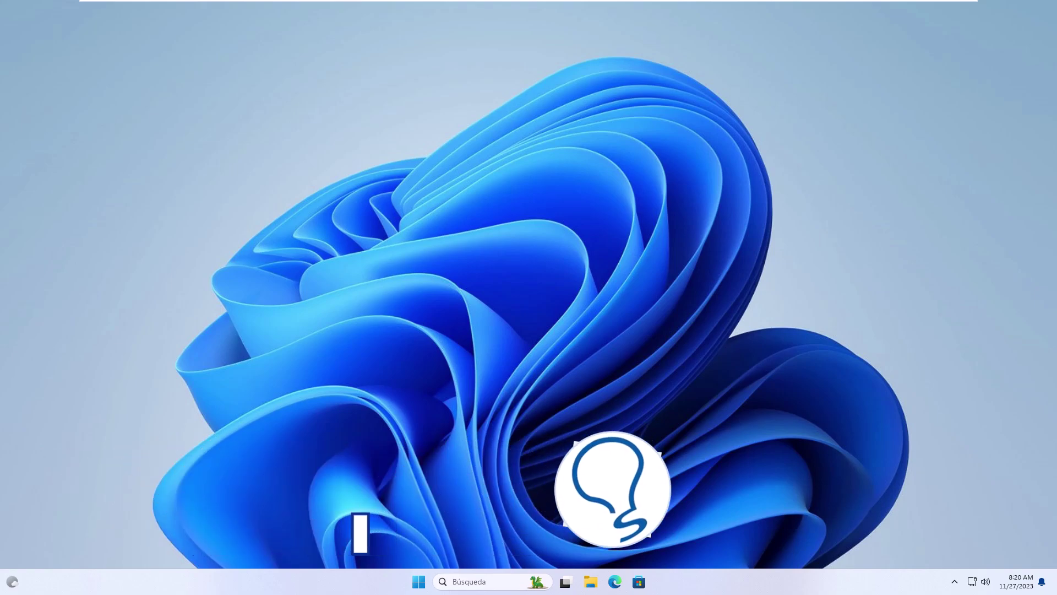
Step: Open the %localappdata% folder and go into Riot Games
left_click(473, 582)
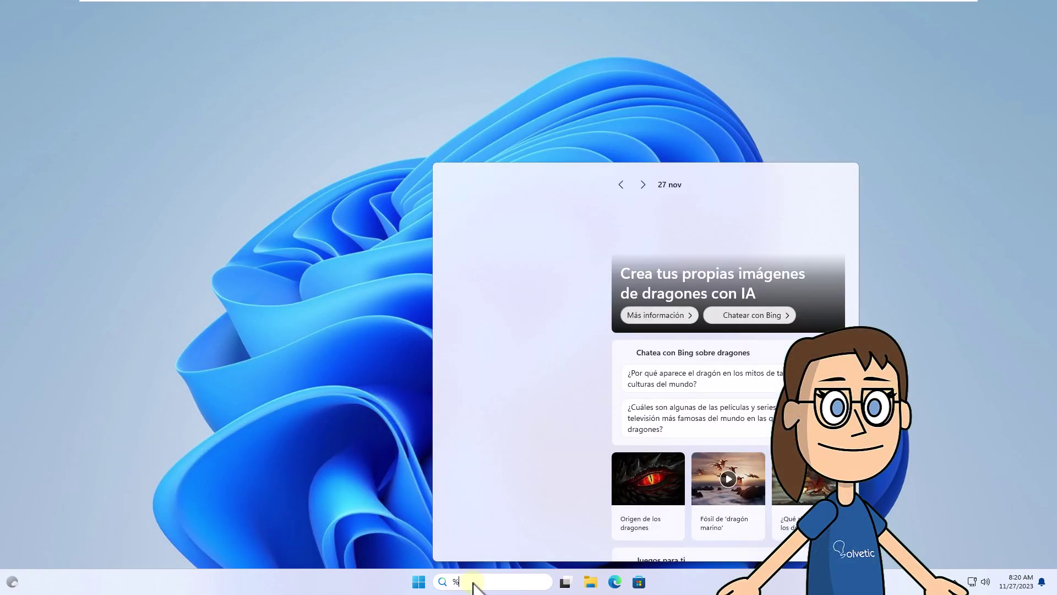
type("%localappdata%")
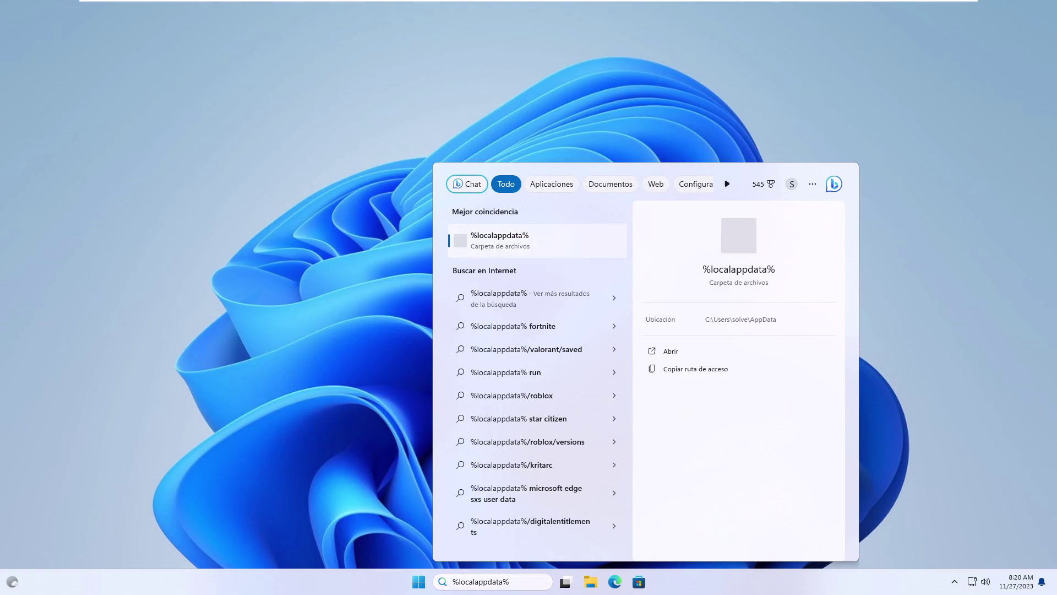
key("Return")
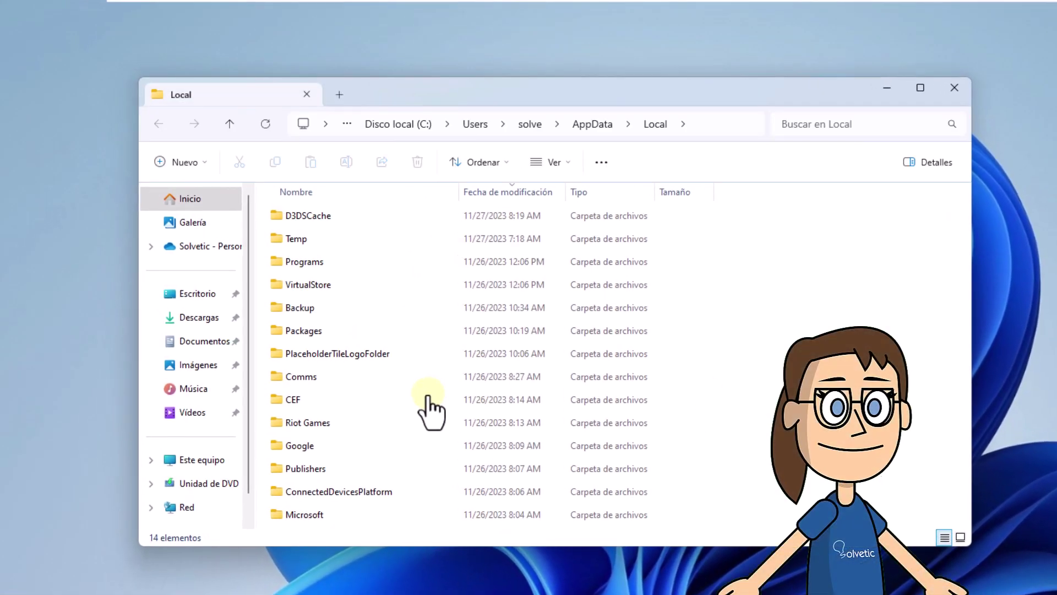
left_click(366, 422)
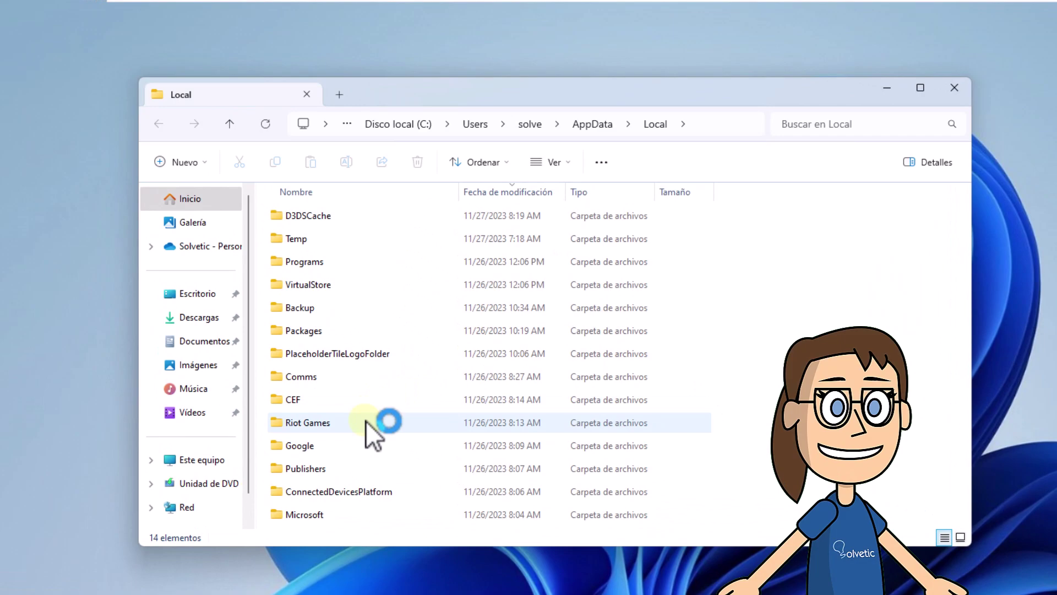
left_click(413, 429)
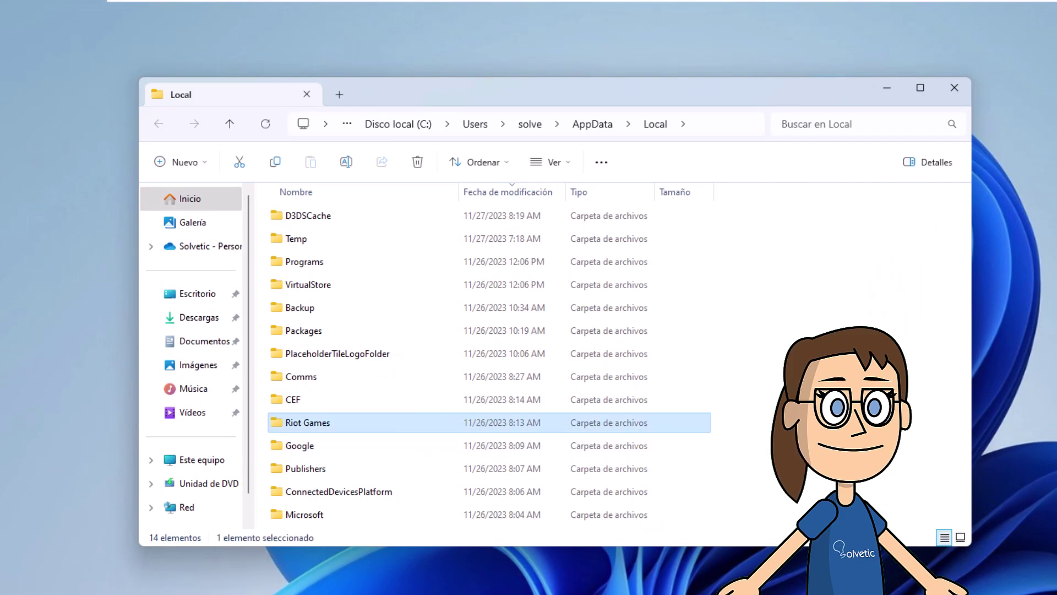
key("Return")
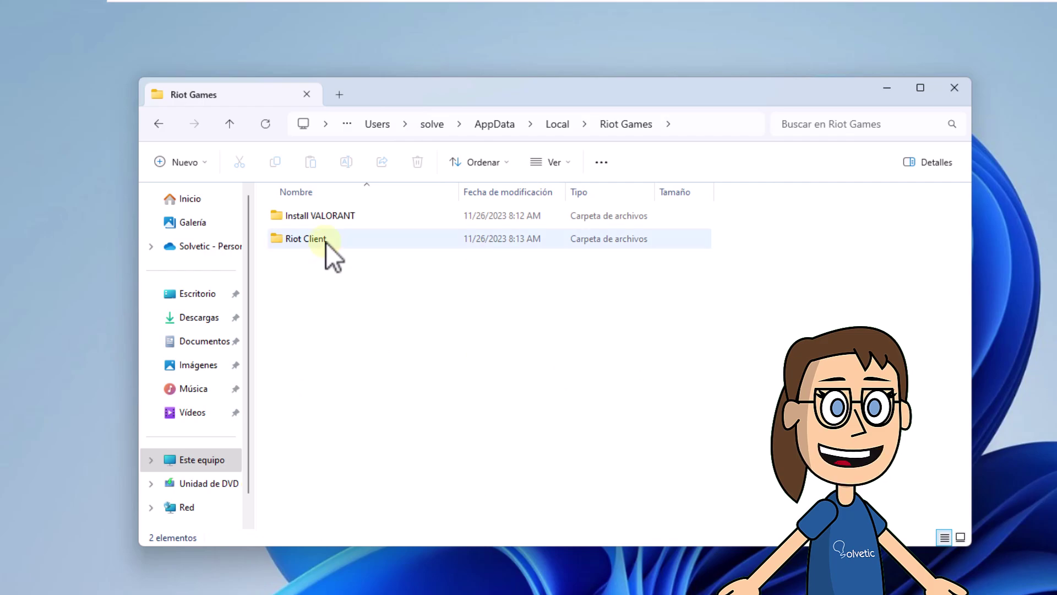
Step: In Riot Client > Data, remove RiotGamesPrivateSettings.yaml and close the Explorer window
double_click(326, 240)
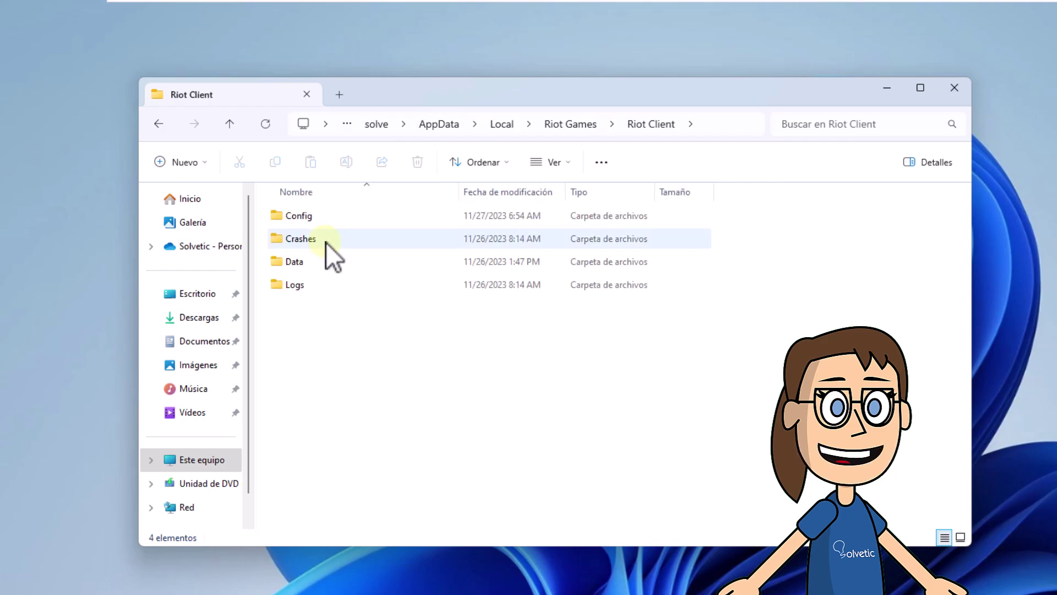
double_click(365, 262)
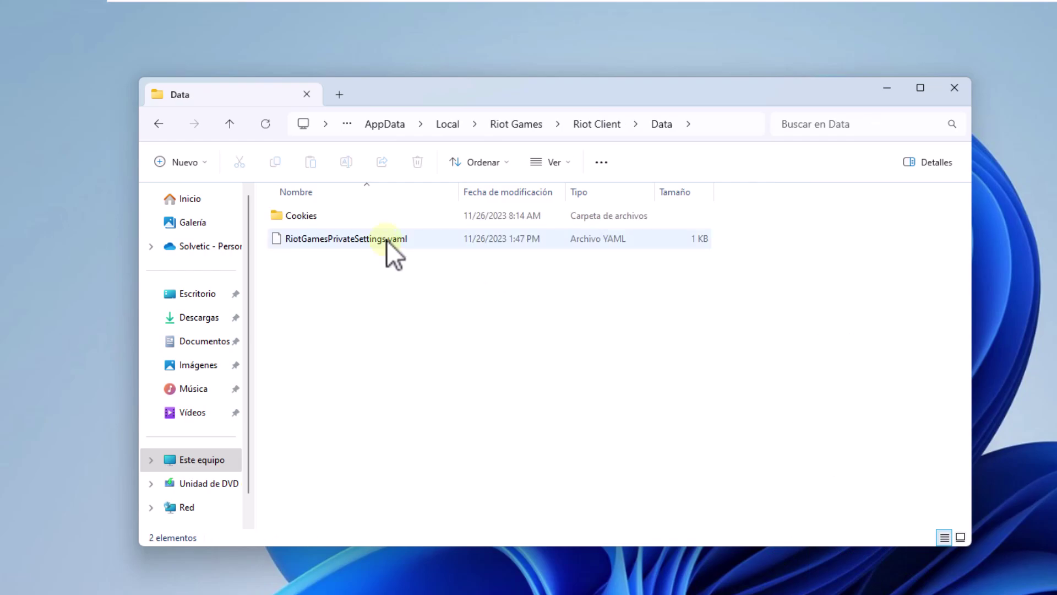
left_click(387, 240)
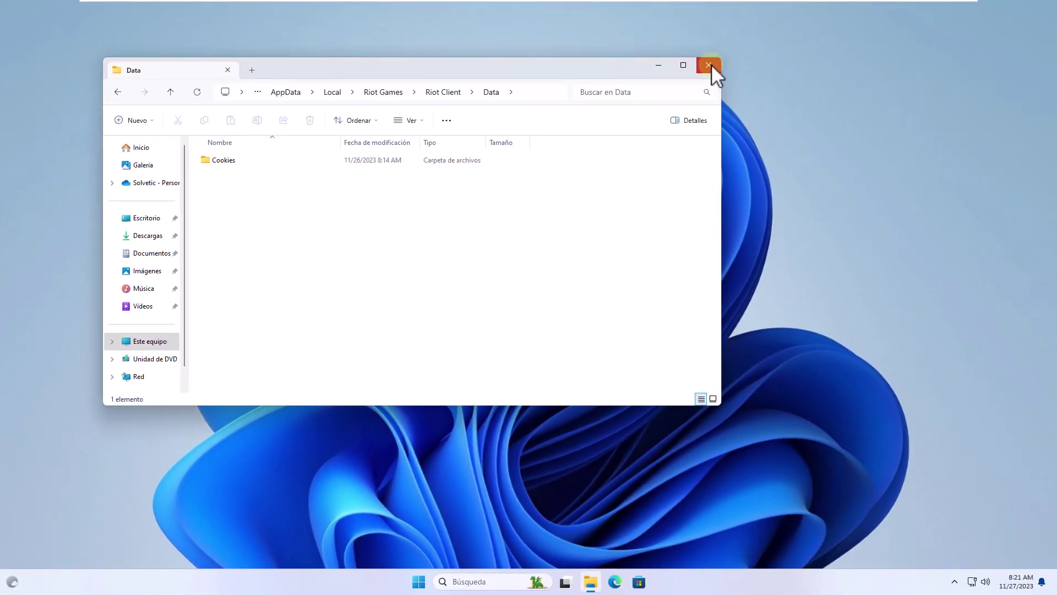
left_click(709, 65)
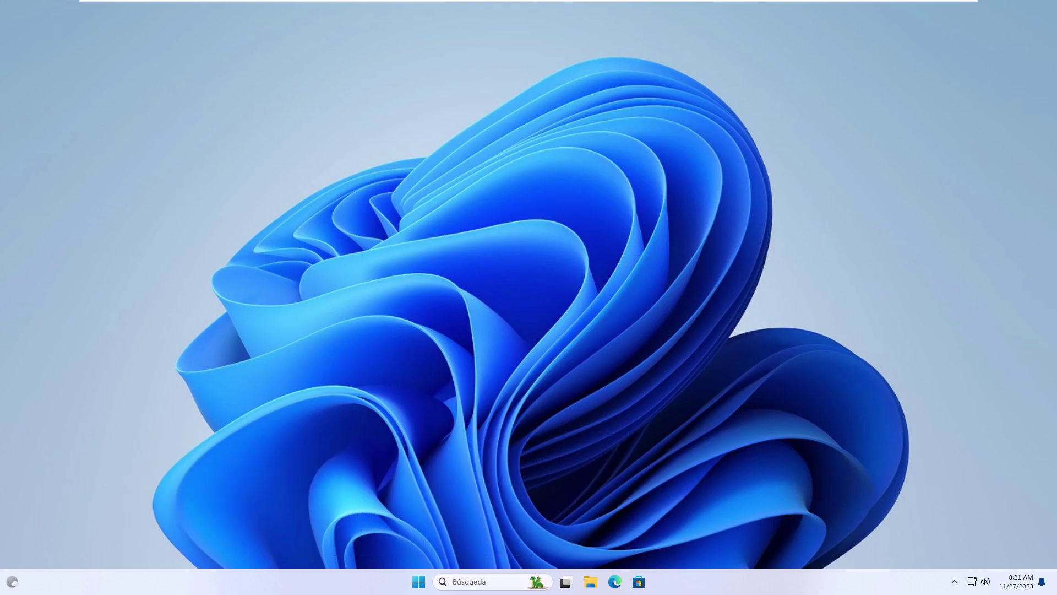
Step: Open the Services console via a 'servicios' search and open the vgc service's properties
left_click(493, 580)
type("servici")
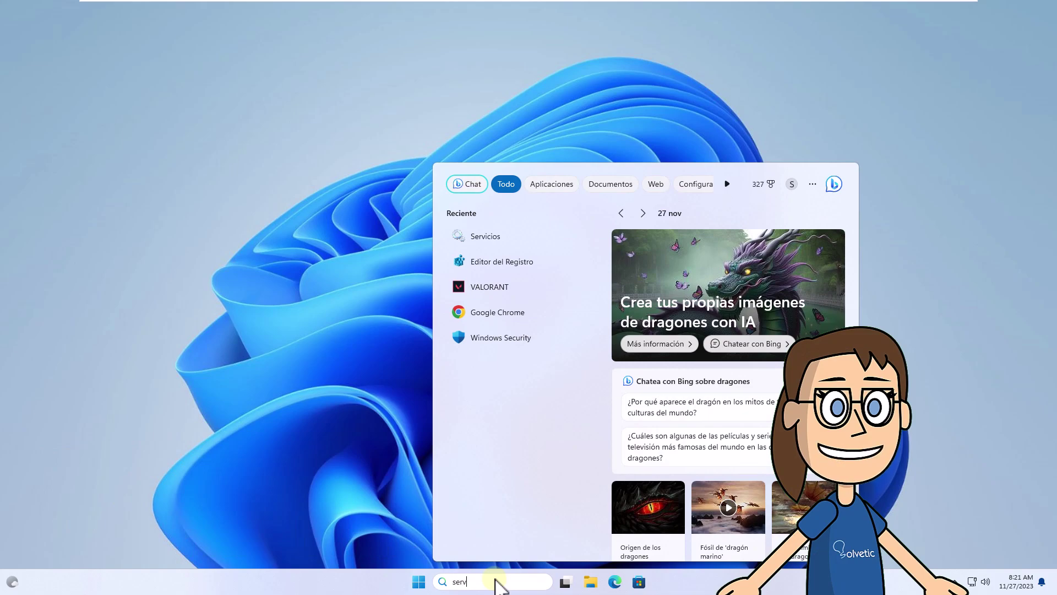
type("os")
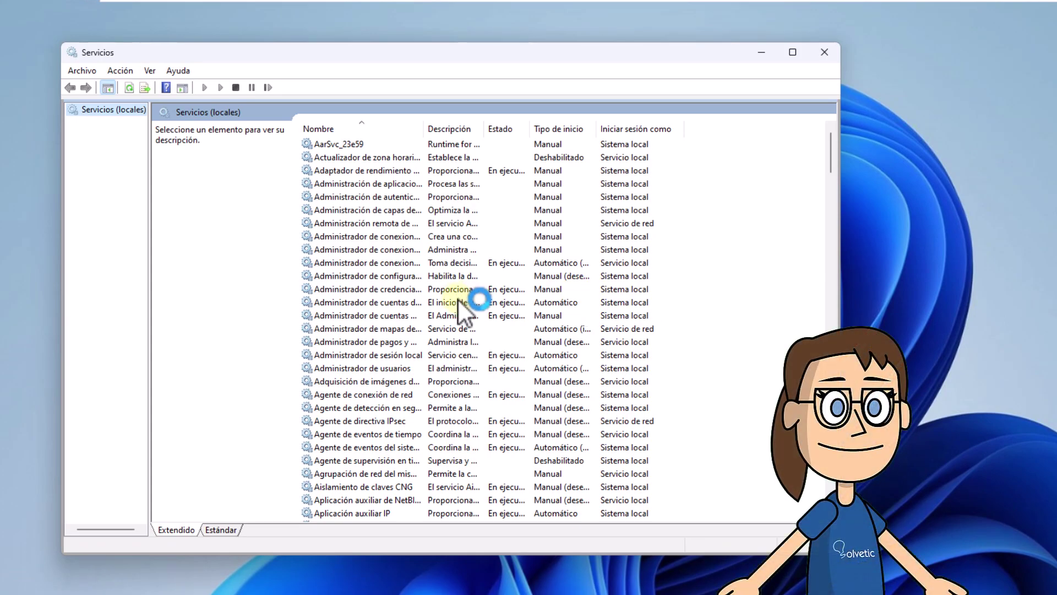
left_click(458, 299)
key("v")
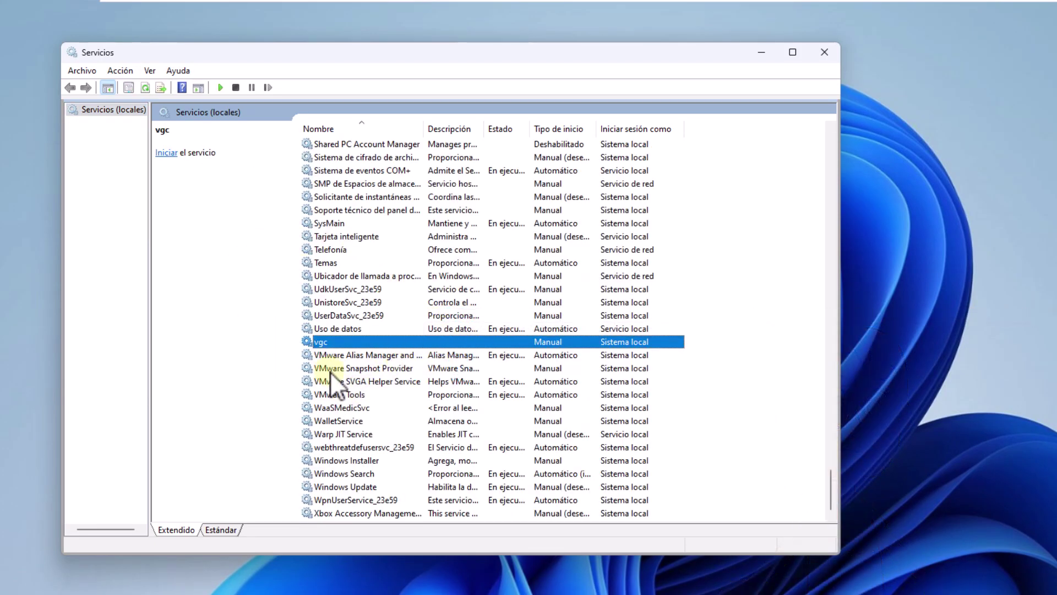
double_click(375, 342)
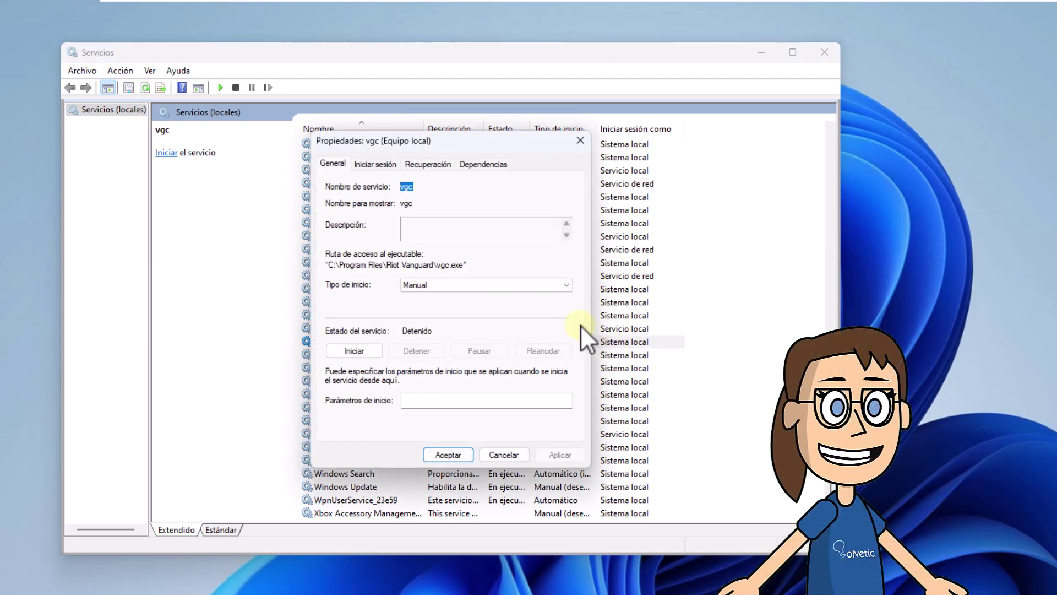
Step: Set vgc's startup type to Automático, start the service, and confirm with Aceptar
left_click(554, 286)
left_click(538, 306)
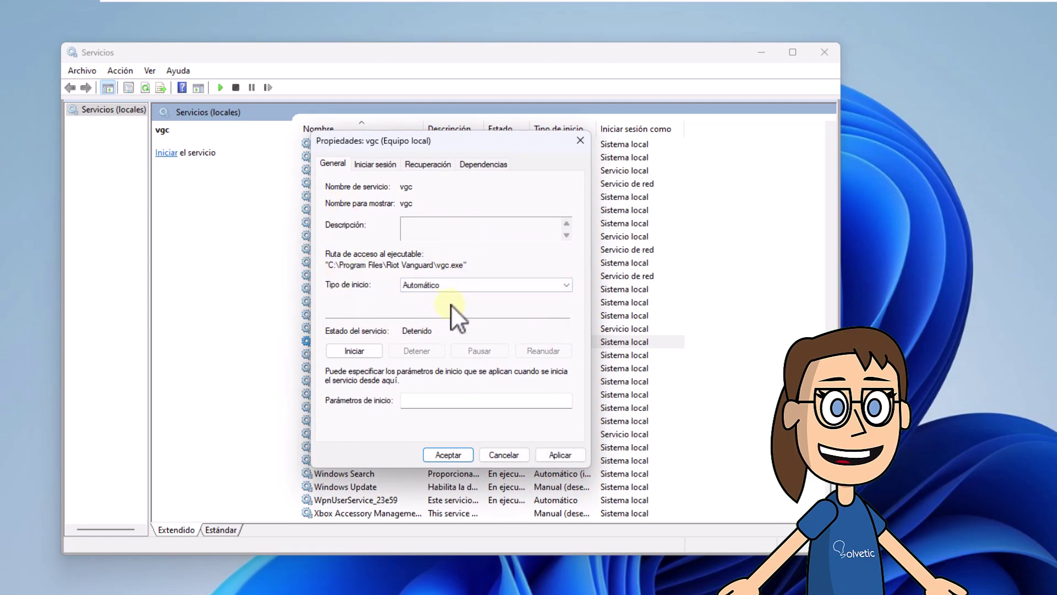
left_click(365, 350)
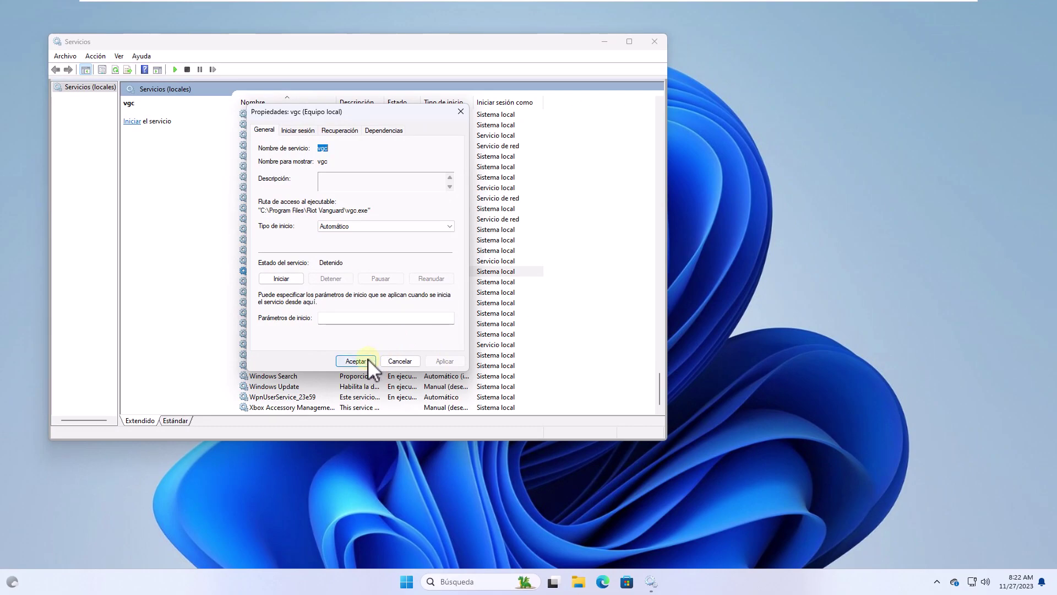
left_click(355, 361)
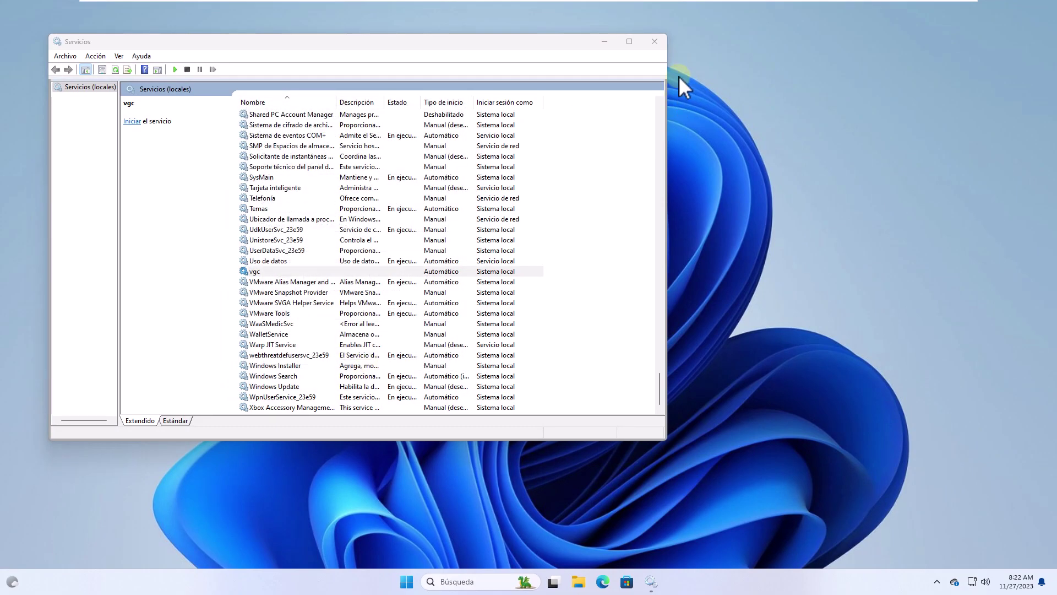
Step: Close Services and open Command Prompt as administrator
left_click(655, 41)
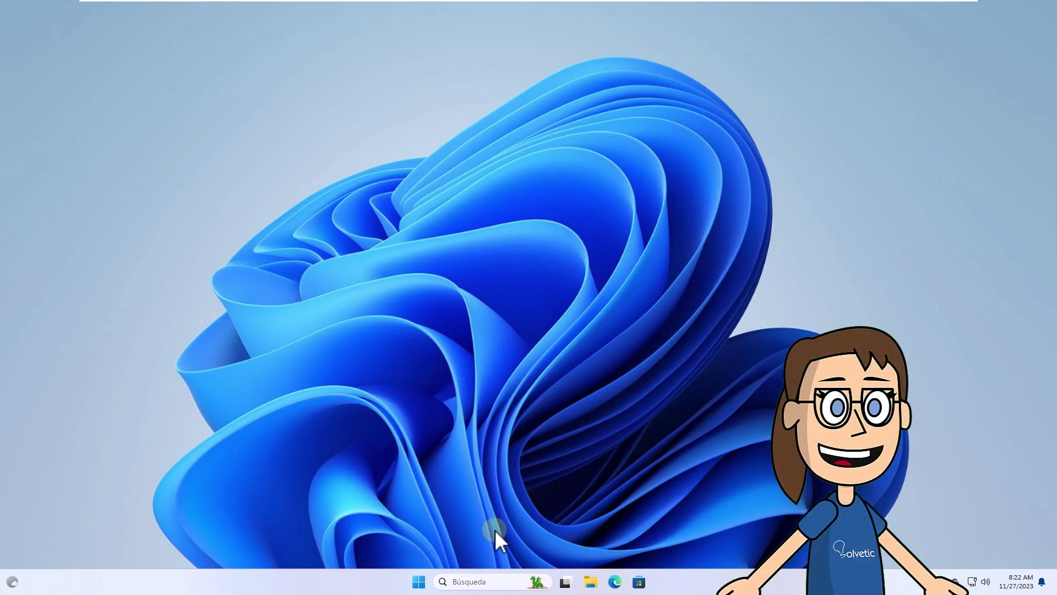
left_click(507, 582)
type("cmd")
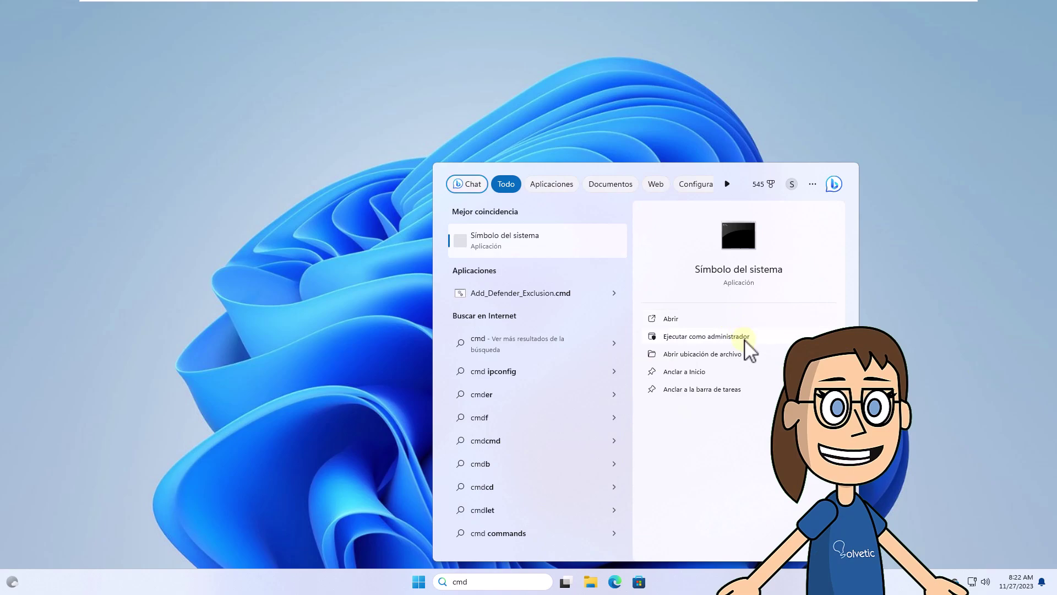
left_click(745, 337)
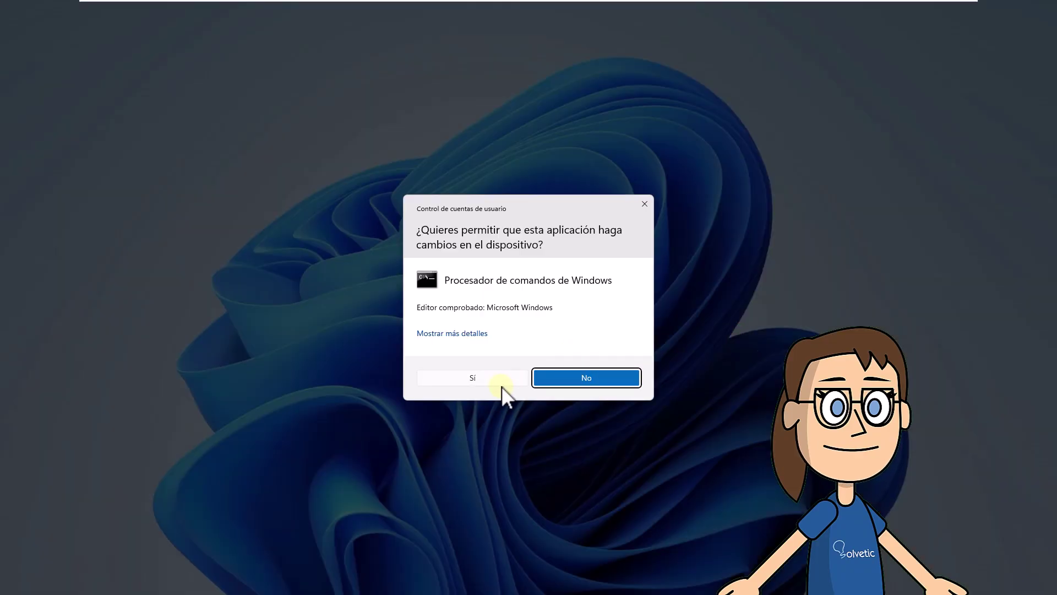
left_click(496, 378)
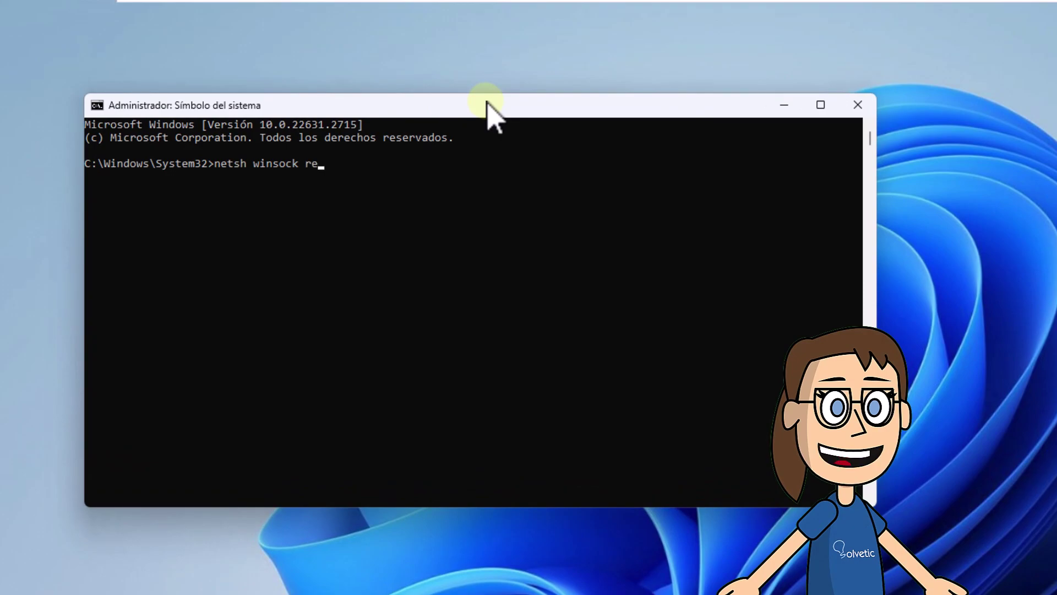
Step: Run netsh int ip reset, clearing the console with cls before and after
type("set")
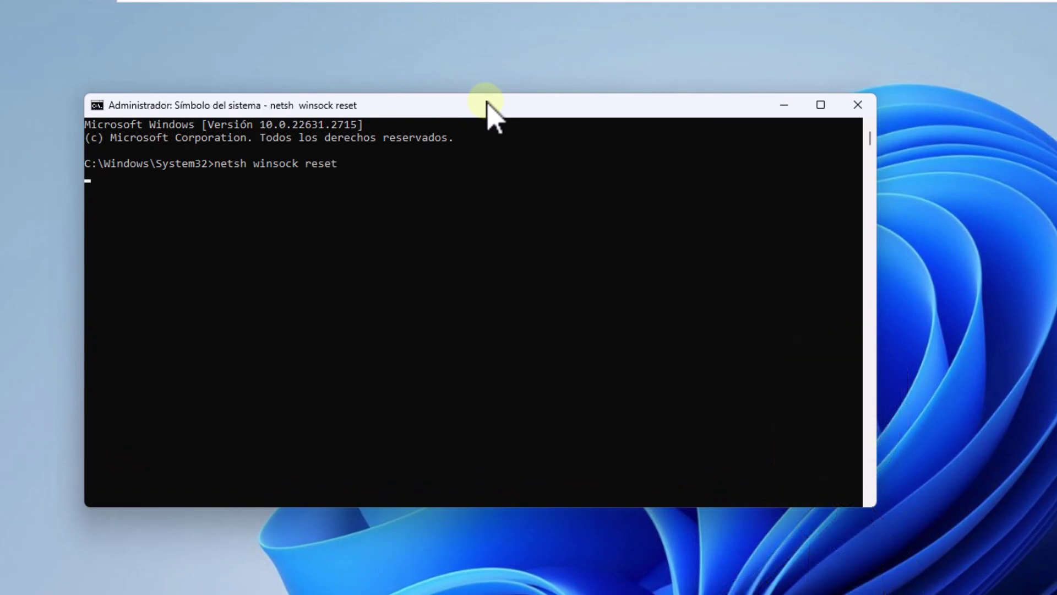
left_click(425, 306)
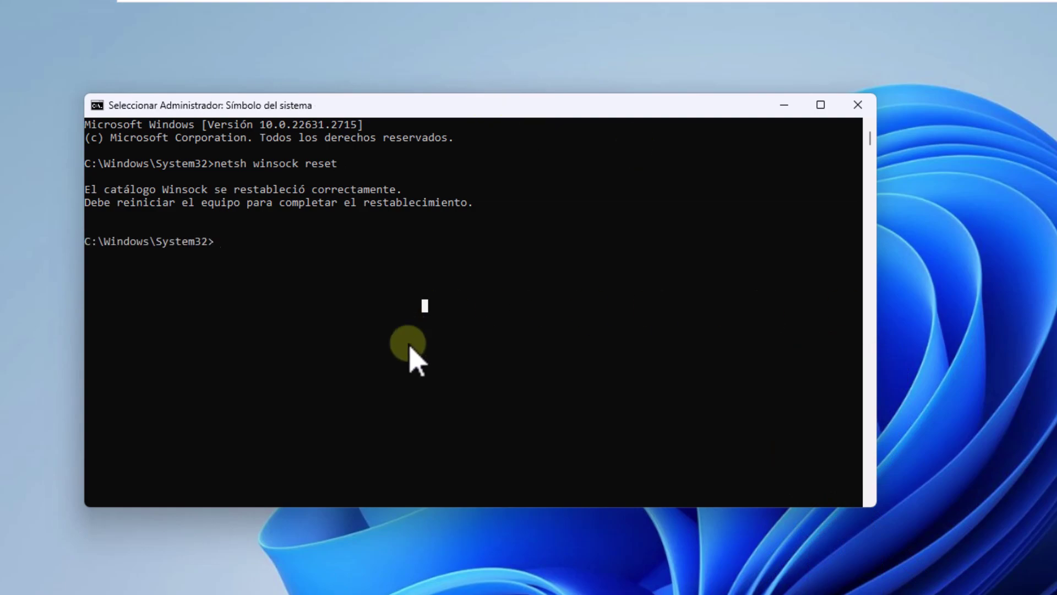
type("cls")
key("Return")
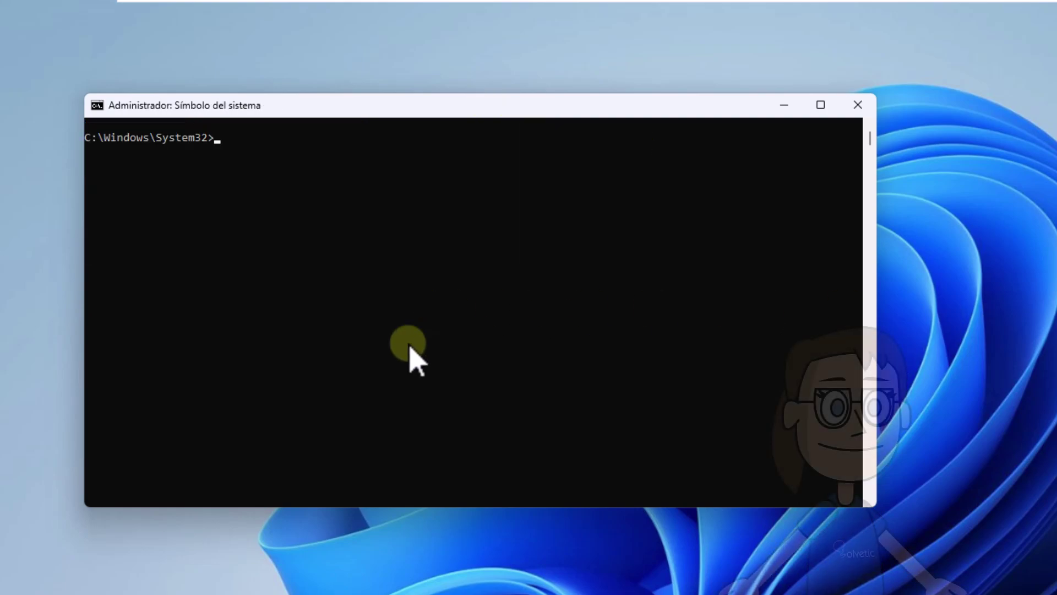
type("netsh int")
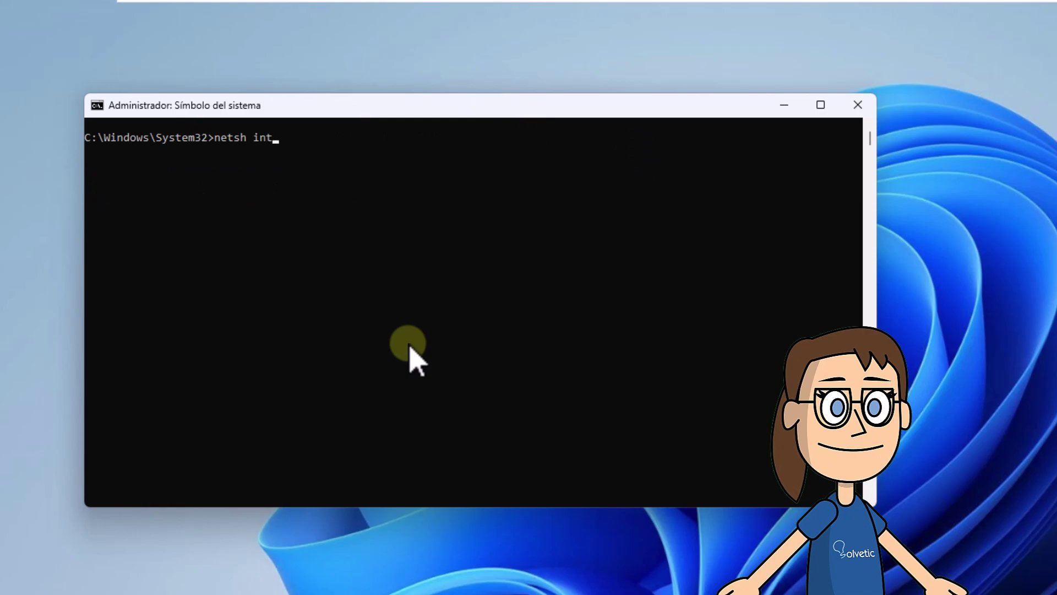
type(" ip reset")
key("Return")
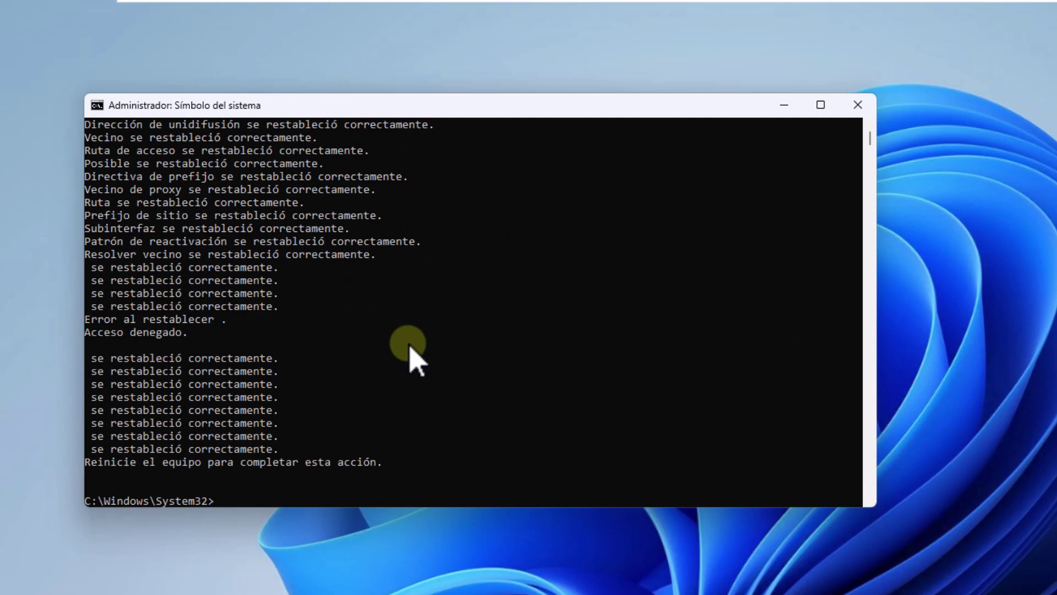
scroll(410, 347, "up", 3)
scroll(410, 348, "down", 3)
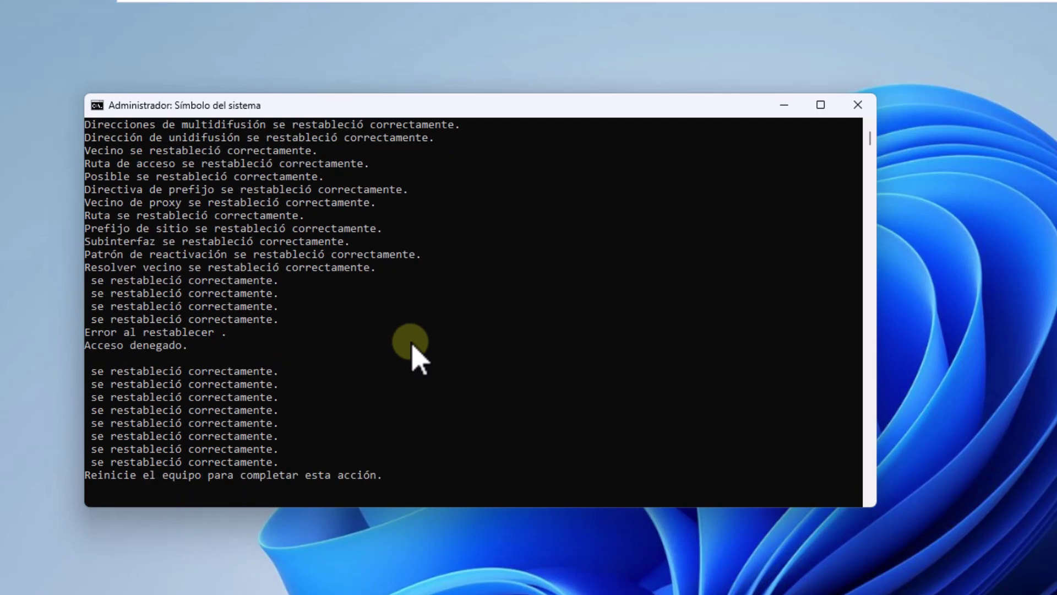
type("cl")
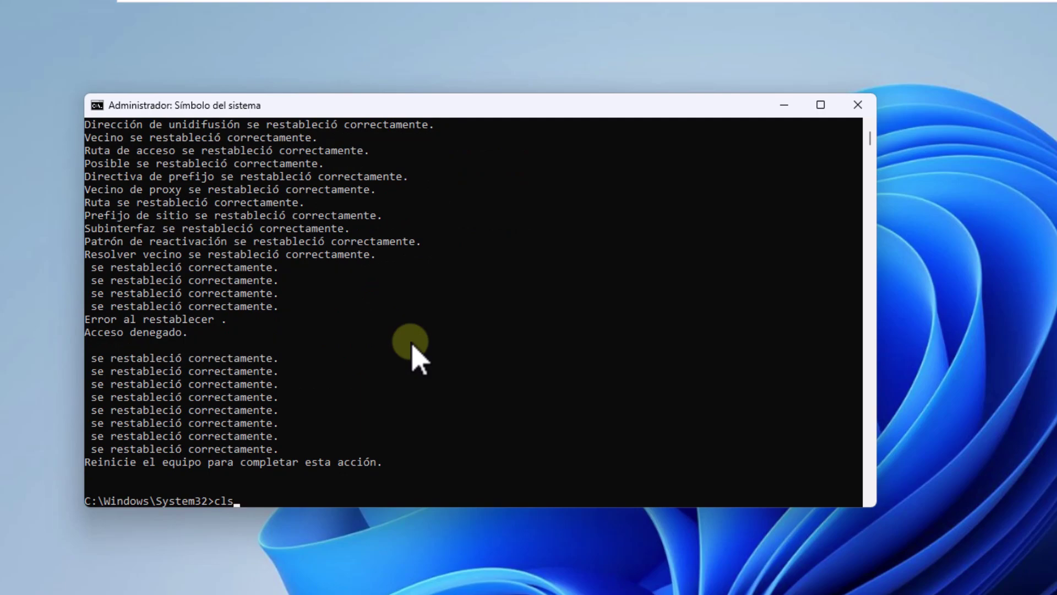
type("s")
key("Return")
Step: Release the current IP address with ipconfig /release and clear the console
type("ipco")
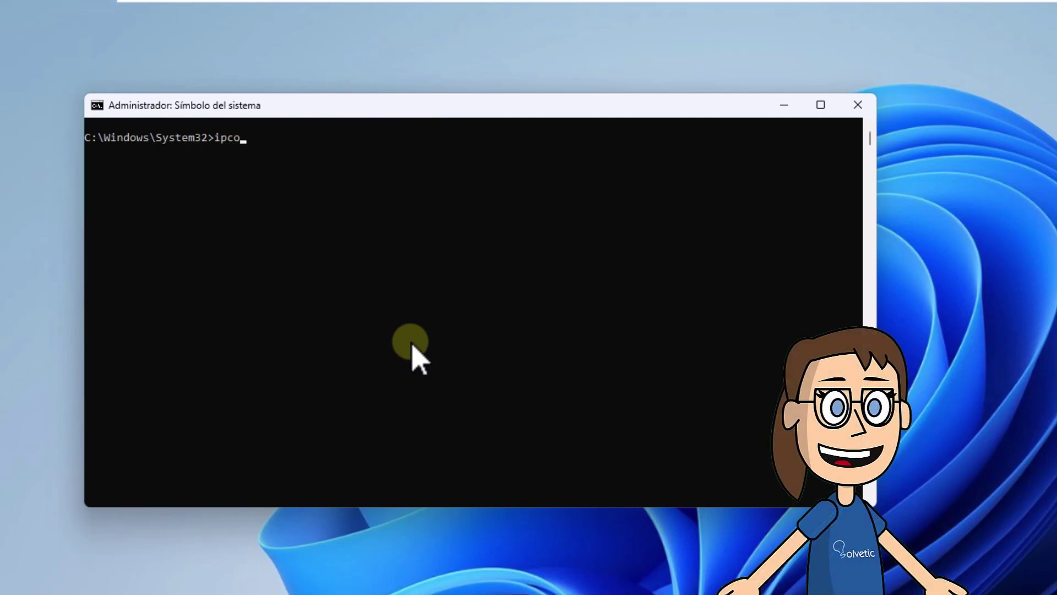
type("nfig /re")
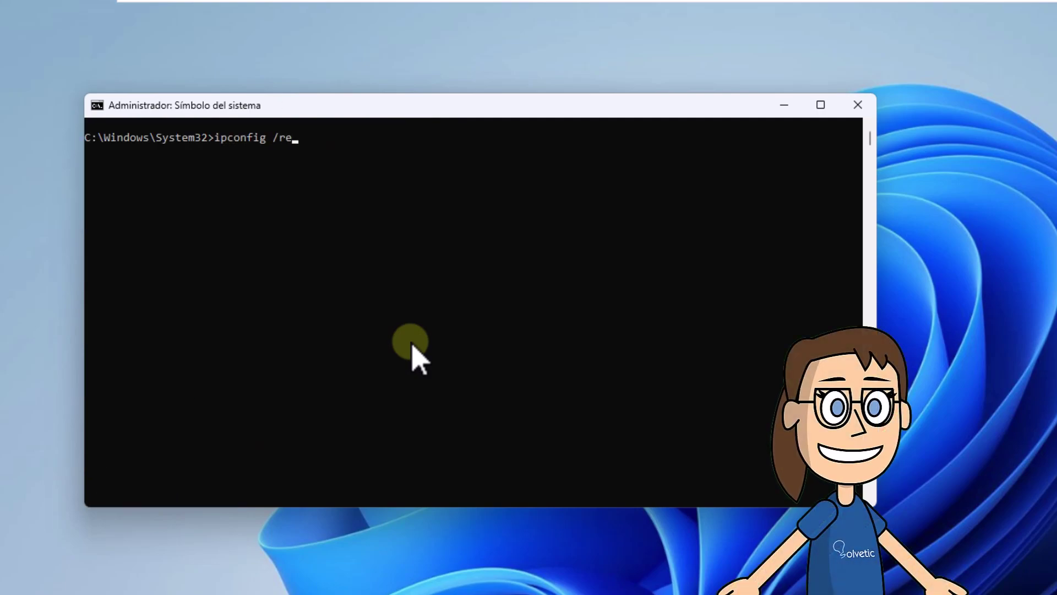
type("lease")
key("Return")
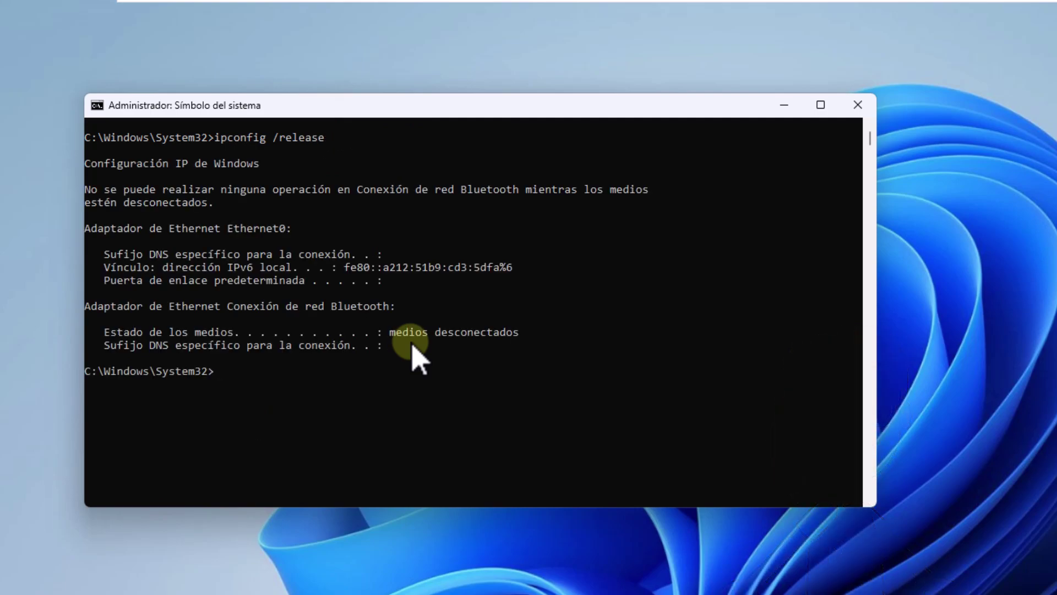
type("cls")
key("Return")
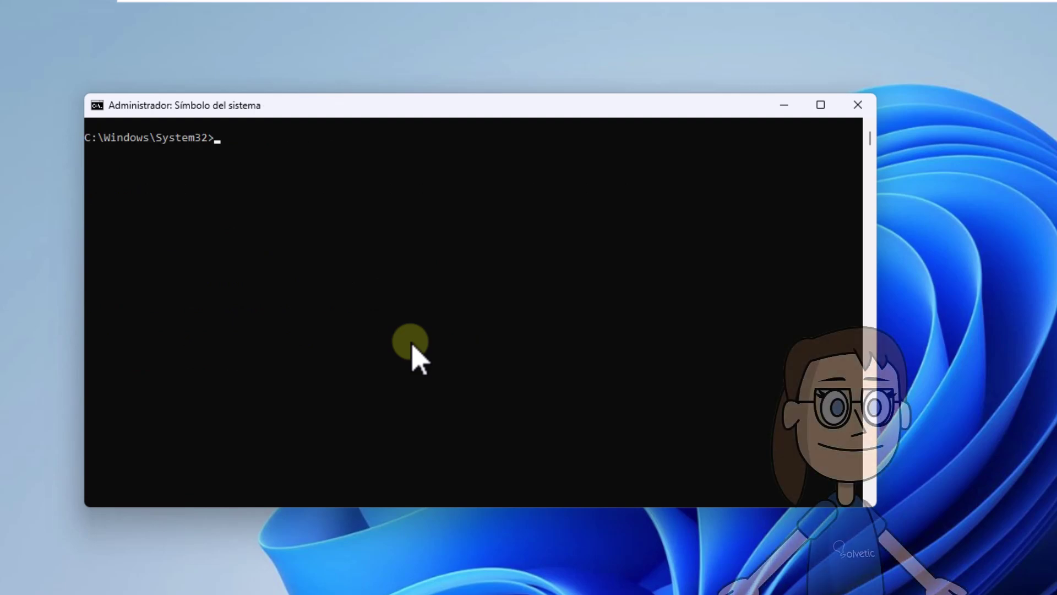
Step: Renew the IP address with ipconfig /renew, then flush DNS with ipconfig /flushdns
type("ipconfig ")
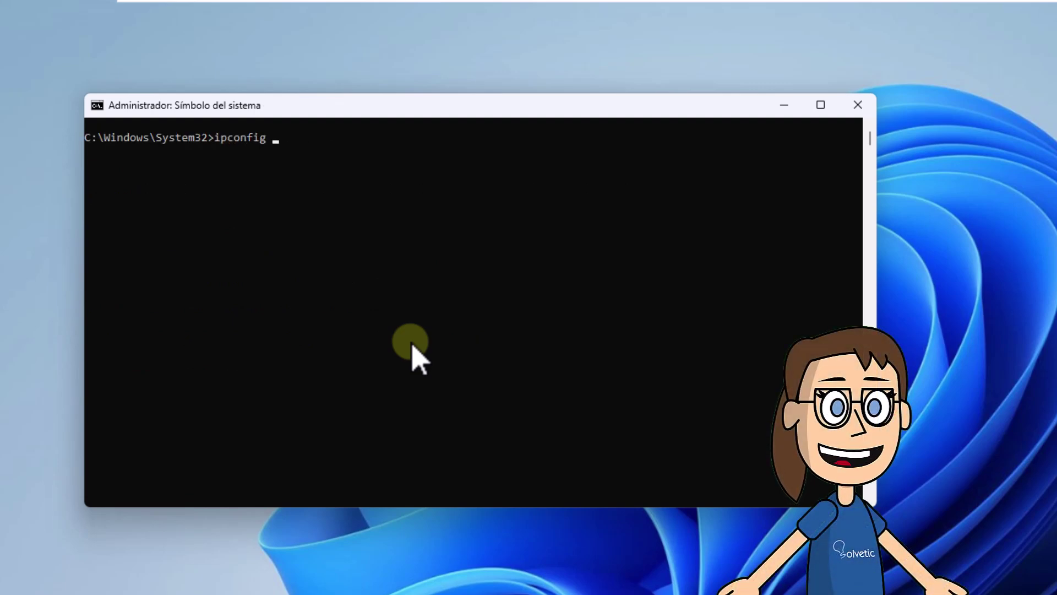
type("/renew")
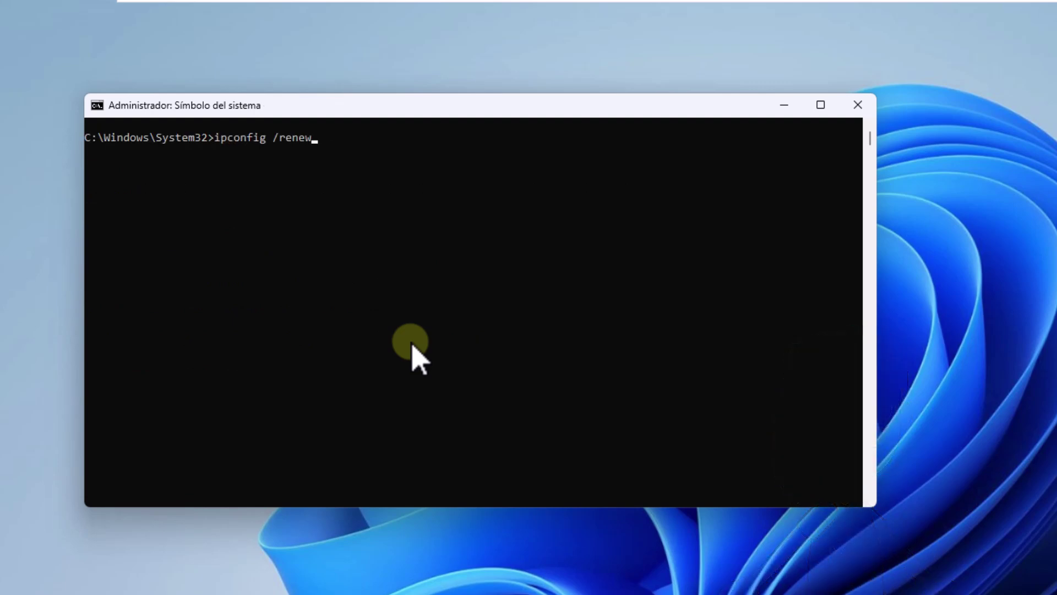
key("Return")
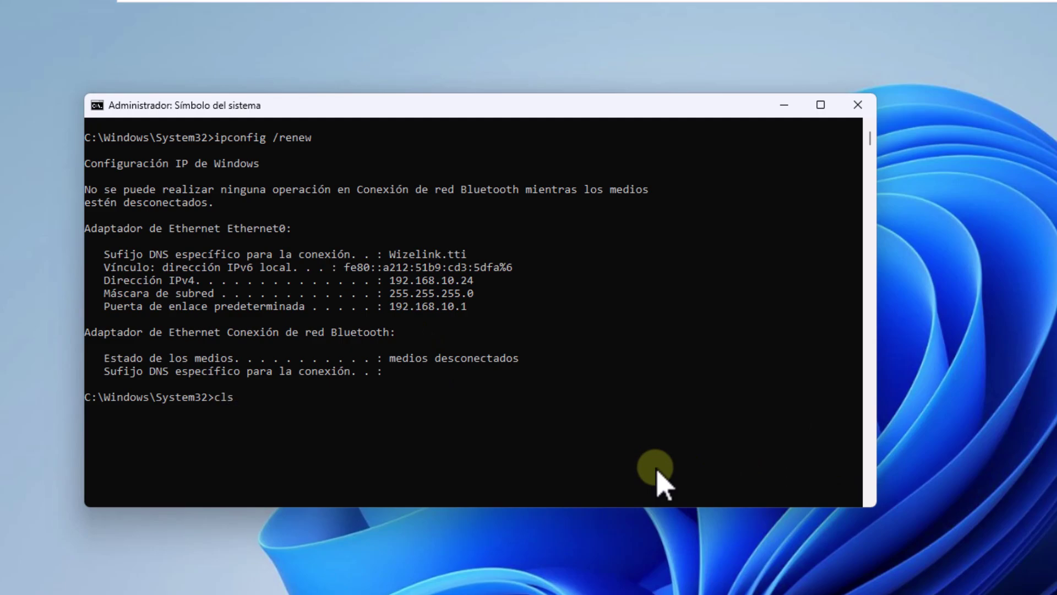
key("Return")
type("ip")
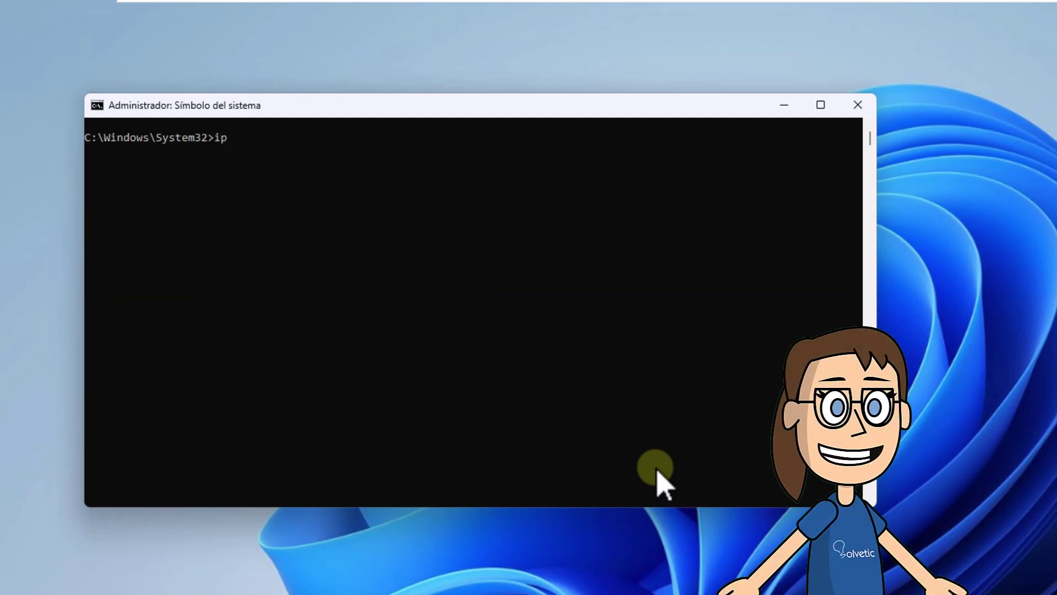
type("config /flushdns")
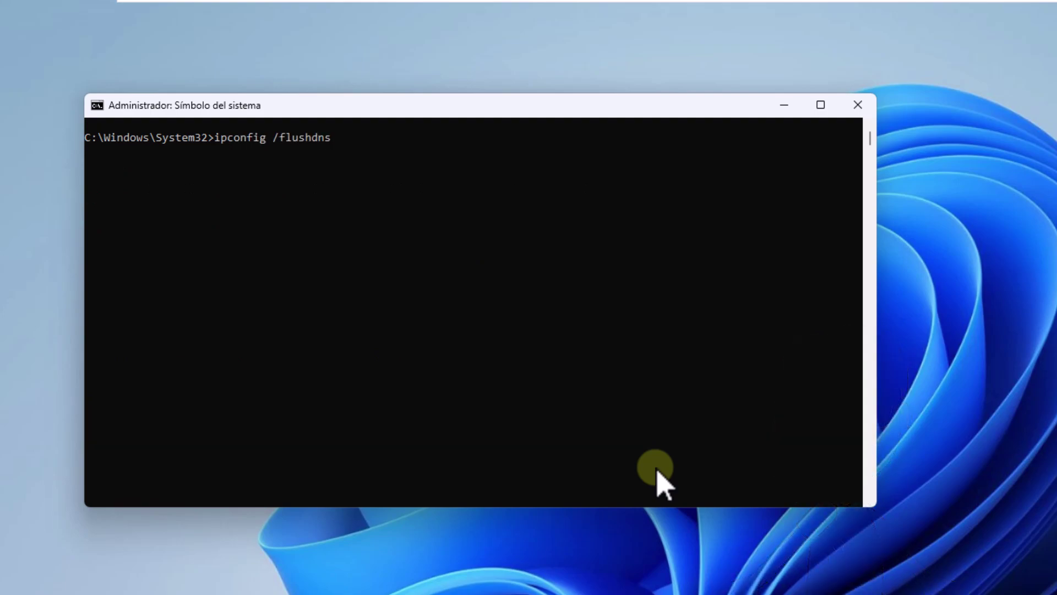
key("Return")
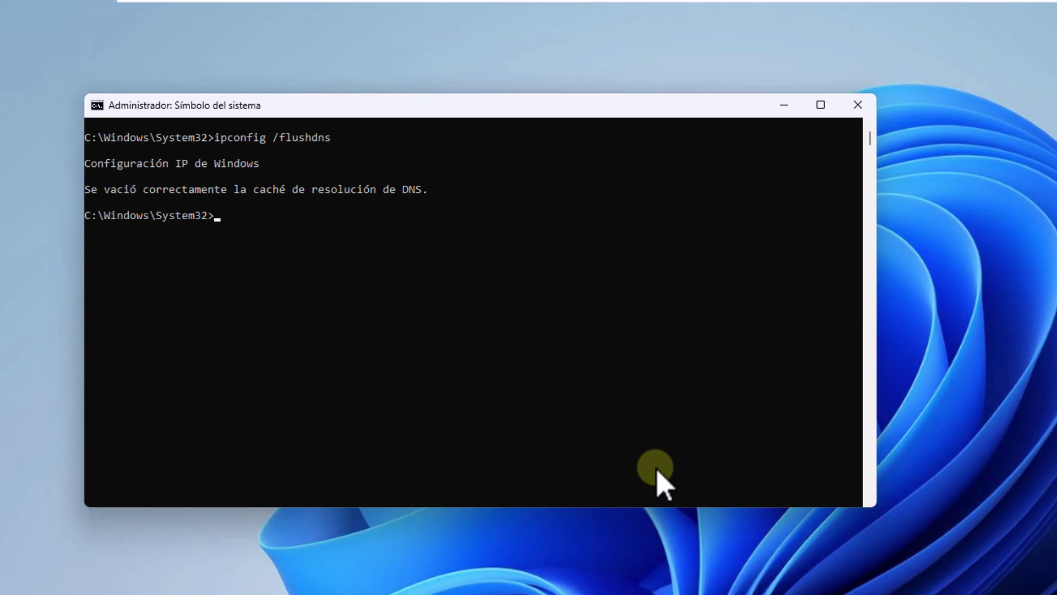
Step: Clear the console and close Command Prompt with exit
type("cls")
key("Return")
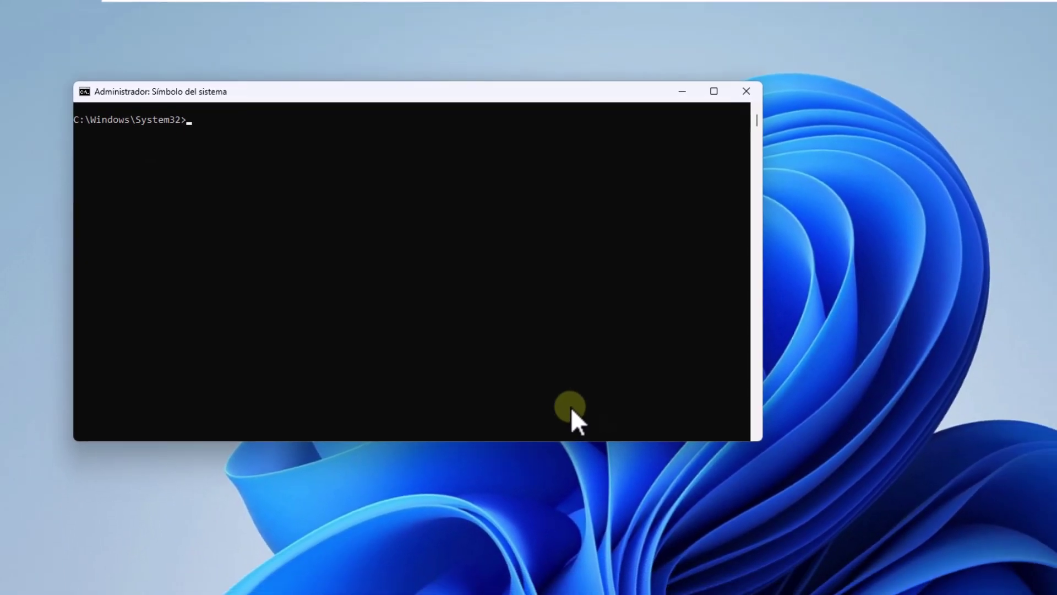
type("e")
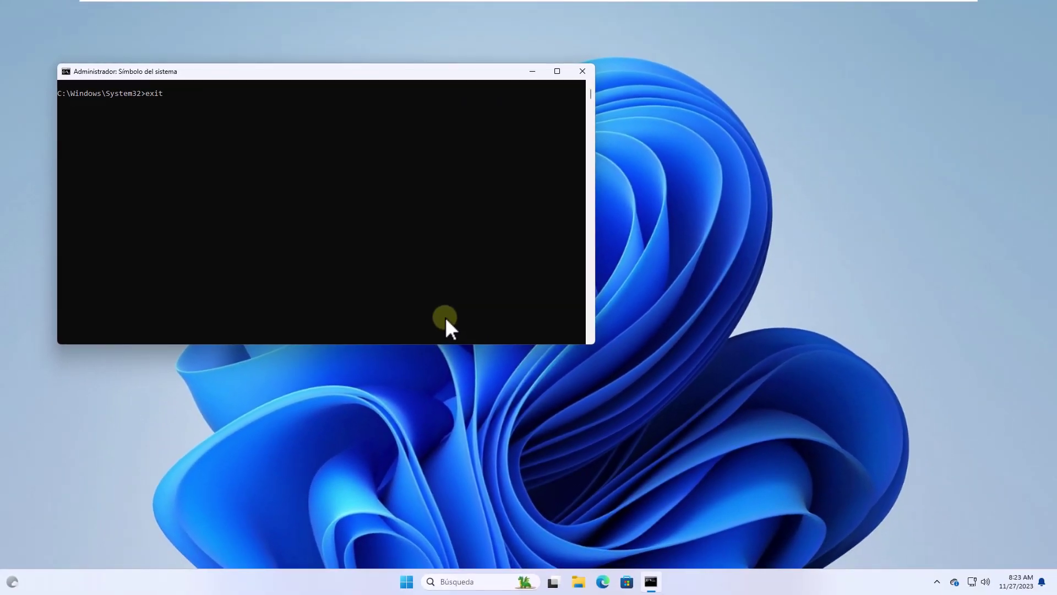
type("xit")
key("Return")
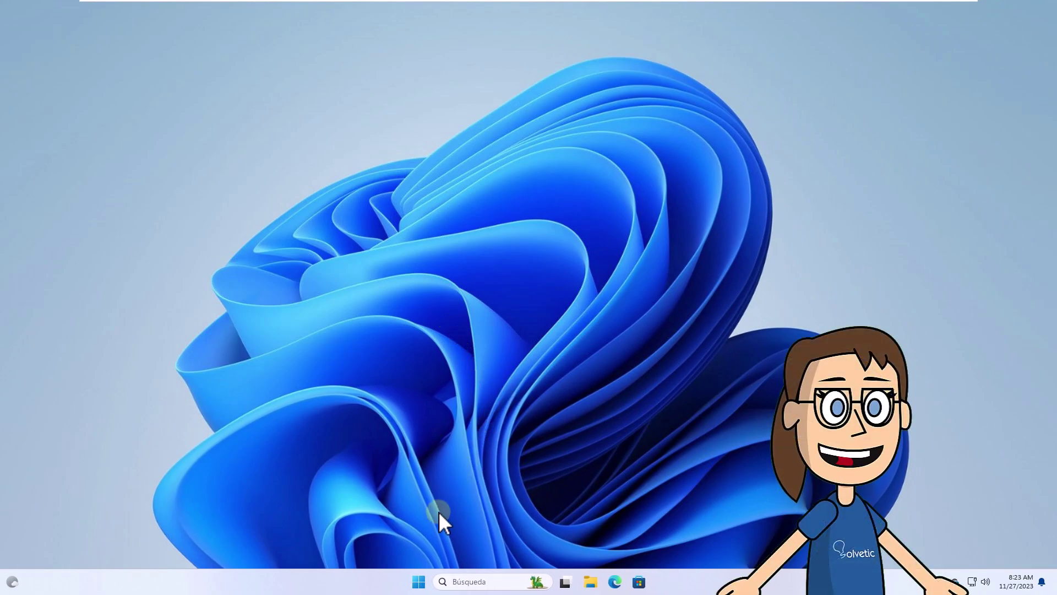
Step: Restart the PC from the Start menu power options, then enter the account PIN
left_click(419, 582)
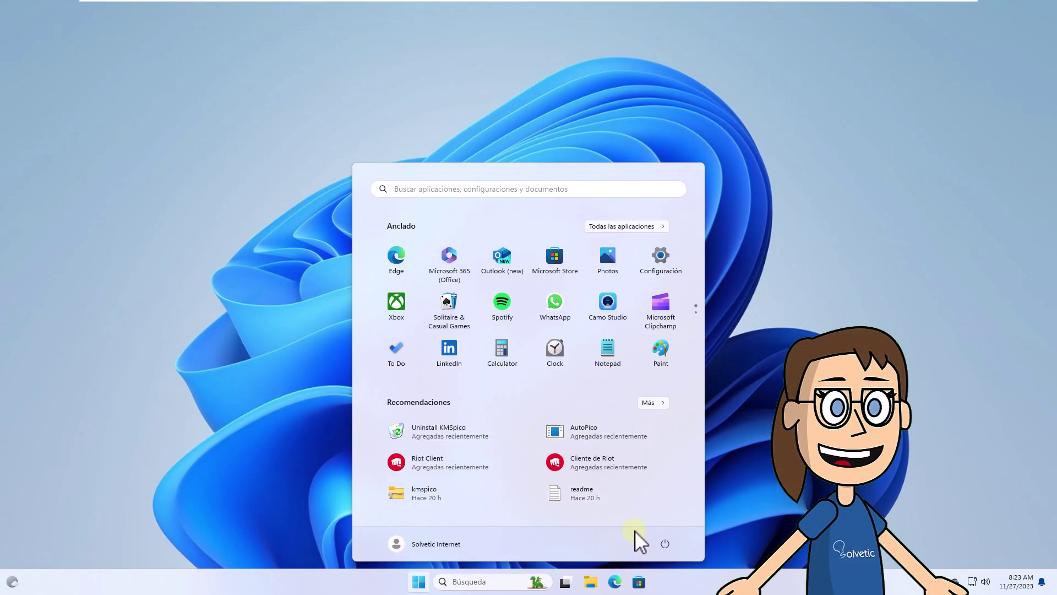
left_click(666, 544)
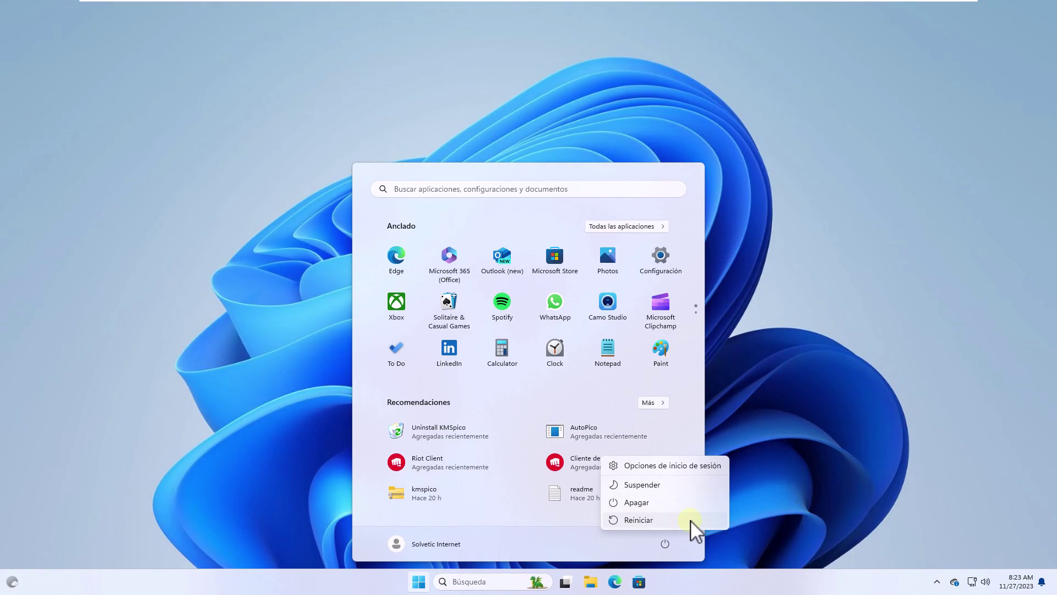
left_click(691, 520)
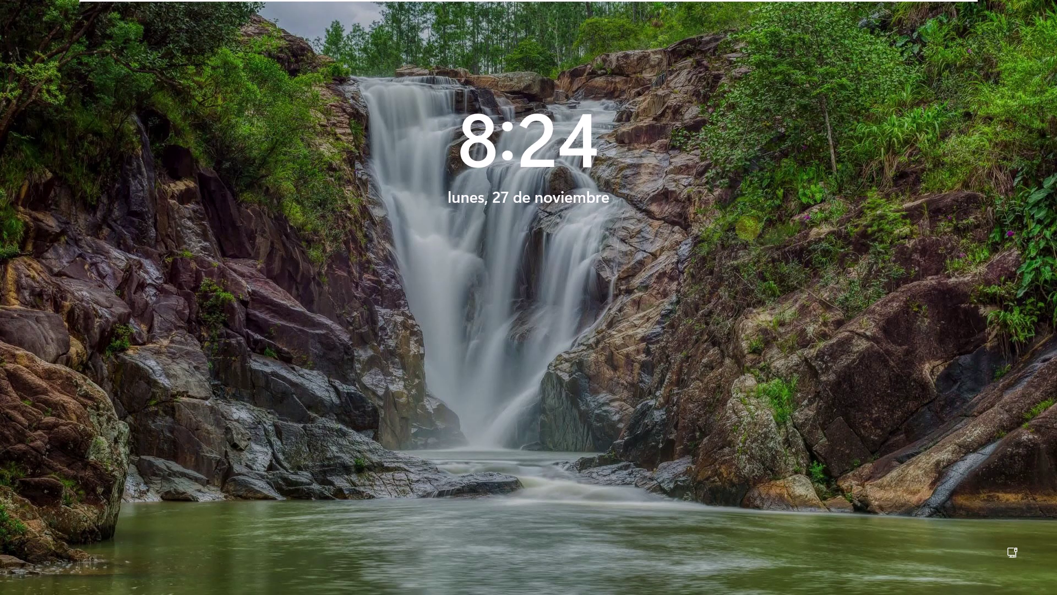
left_click(726, 236)
type("1")
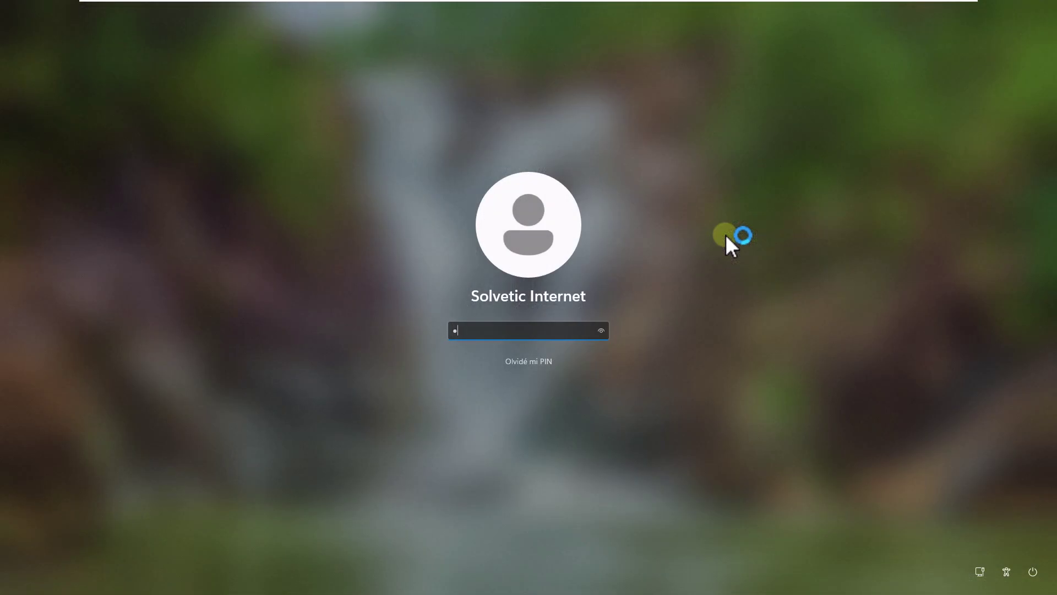
type("234")
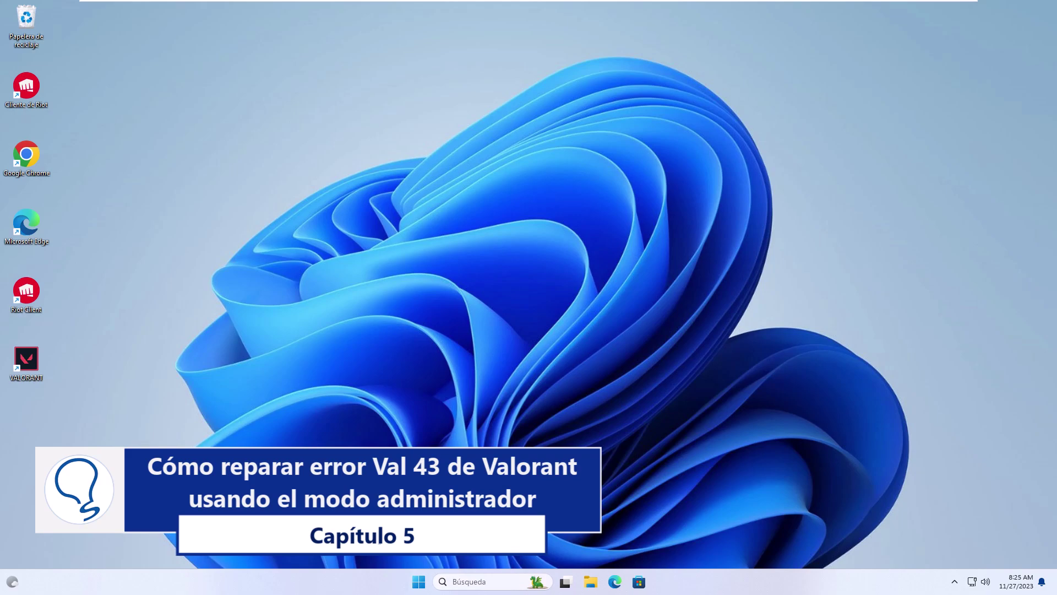
Step: On the VALORANT shortcut's Compatibilidad tab, enable 'Ejecutar este programa como administrador' and apply
right_click(26, 364)
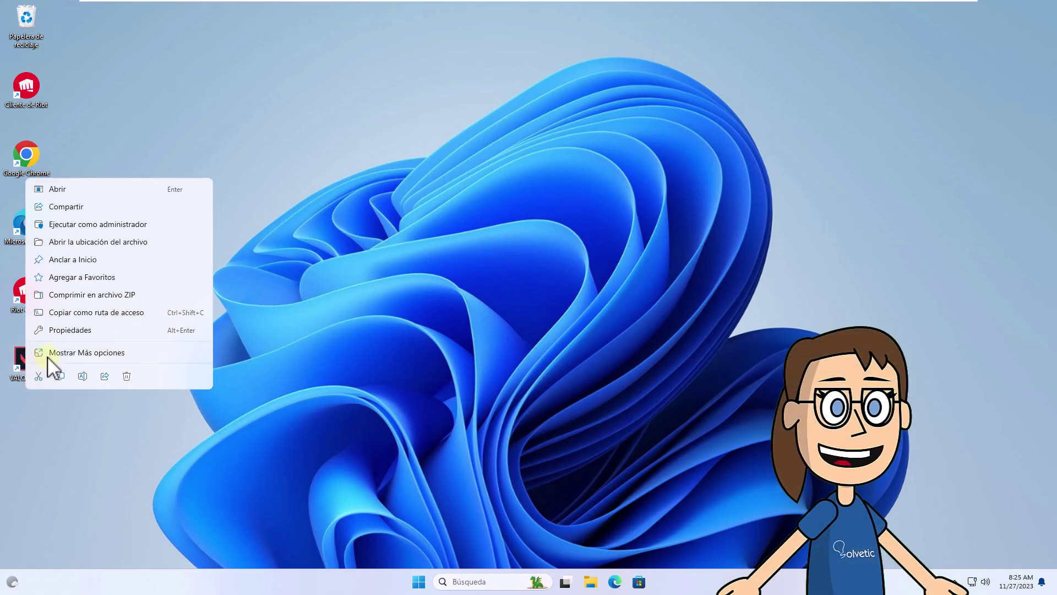
left_click(114, 330)
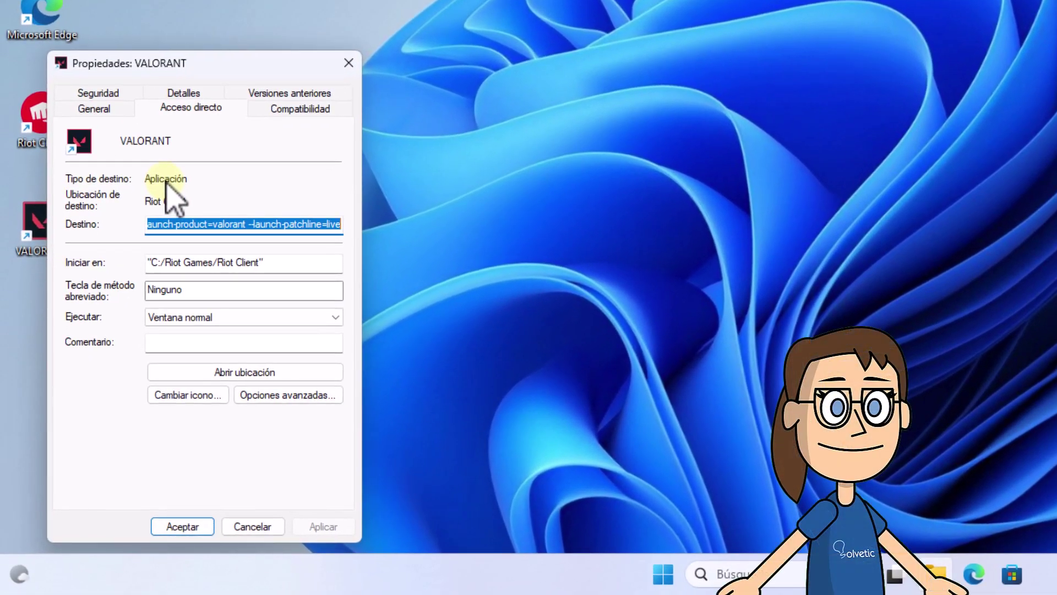
left_click(302, 111)
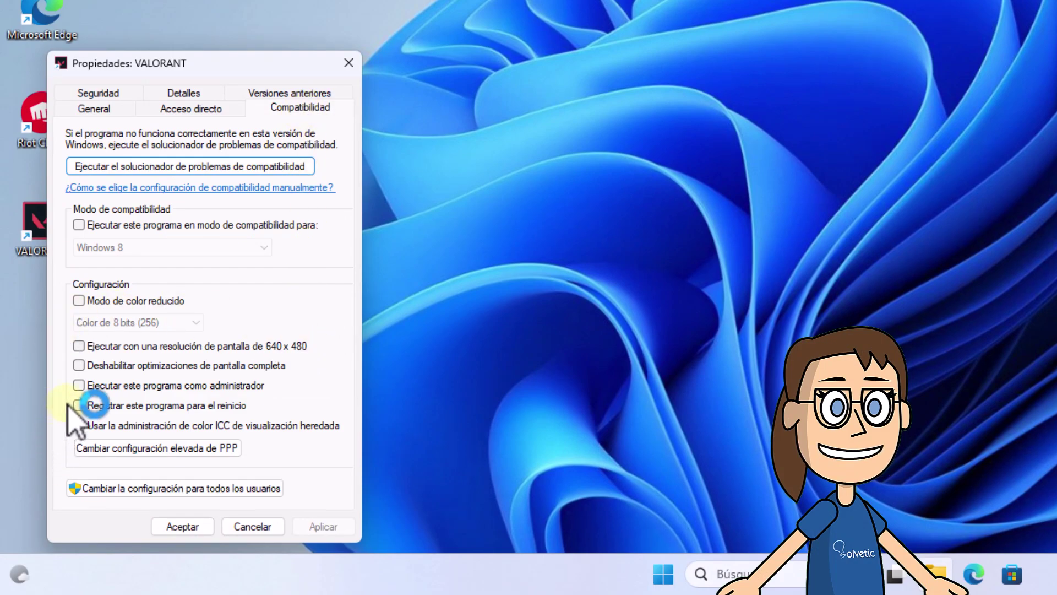
left_click(79, 385)
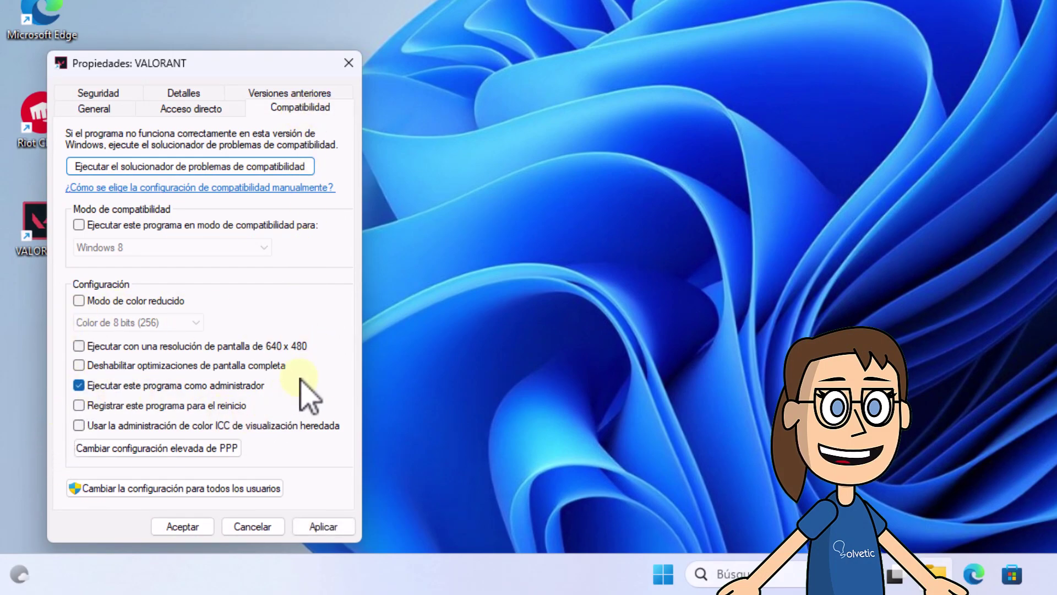
left_click(326, 526)
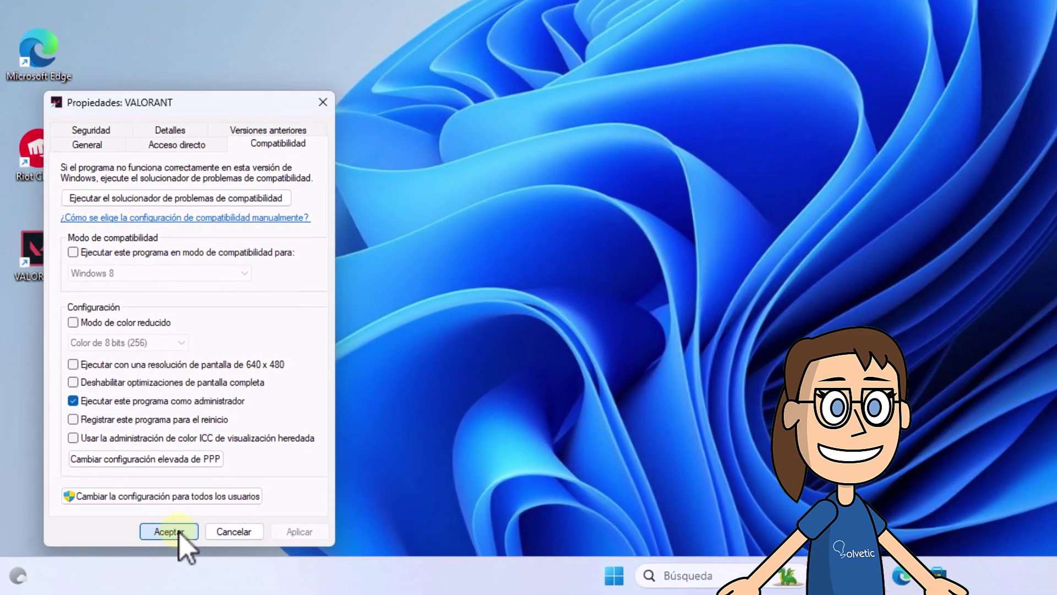
left_click(179, 532)
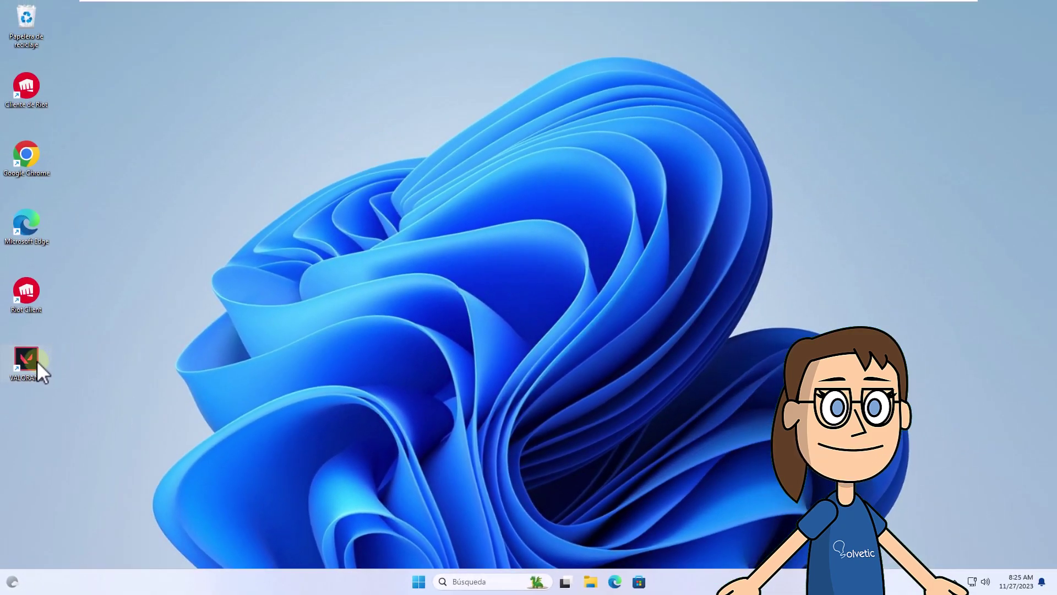
double_click(36, 360)
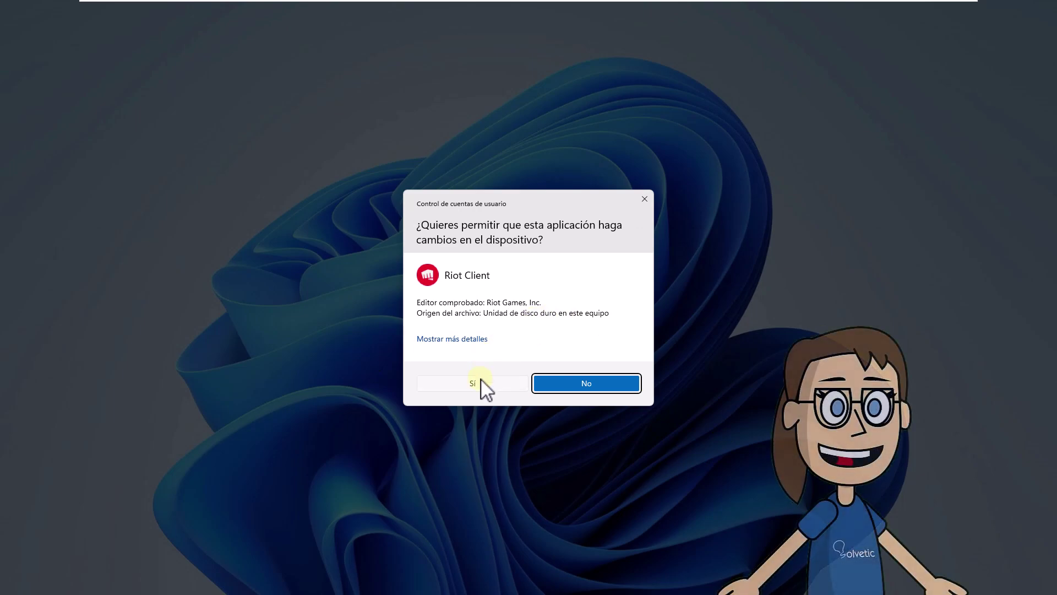
left_click(473, 383)
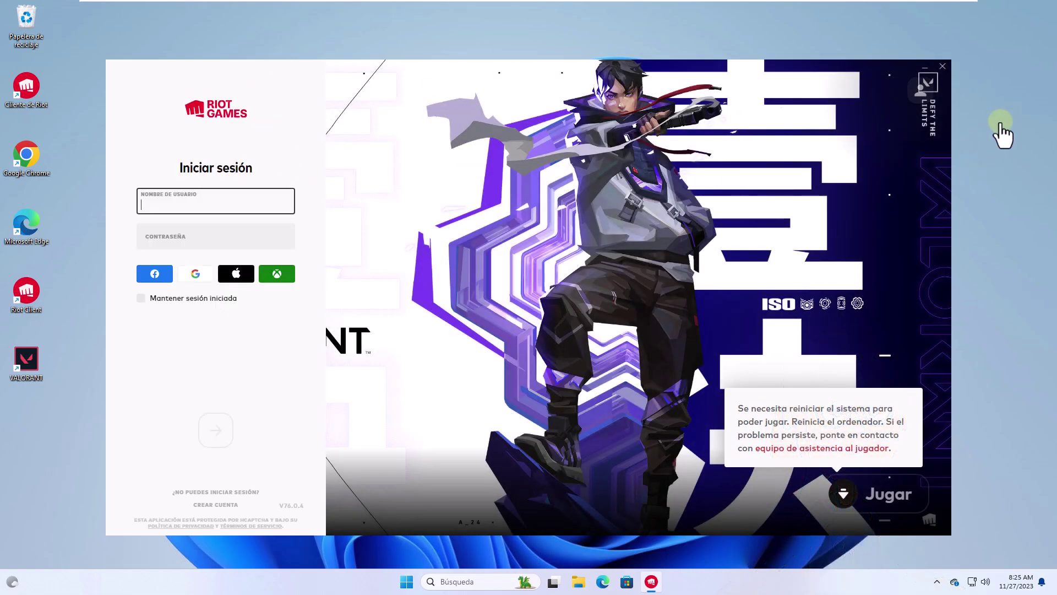
left_click(943, 67)
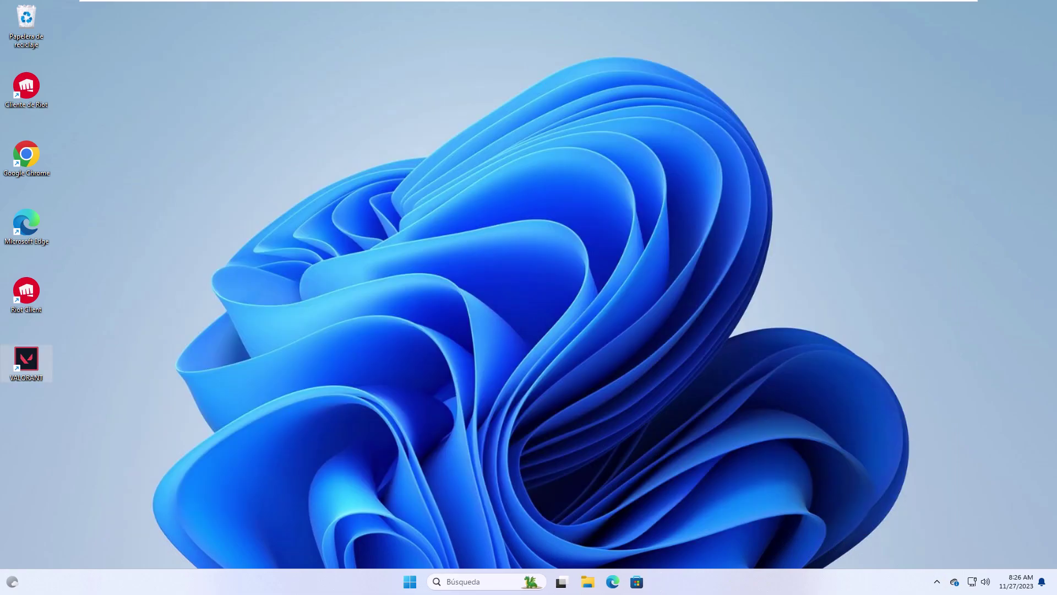